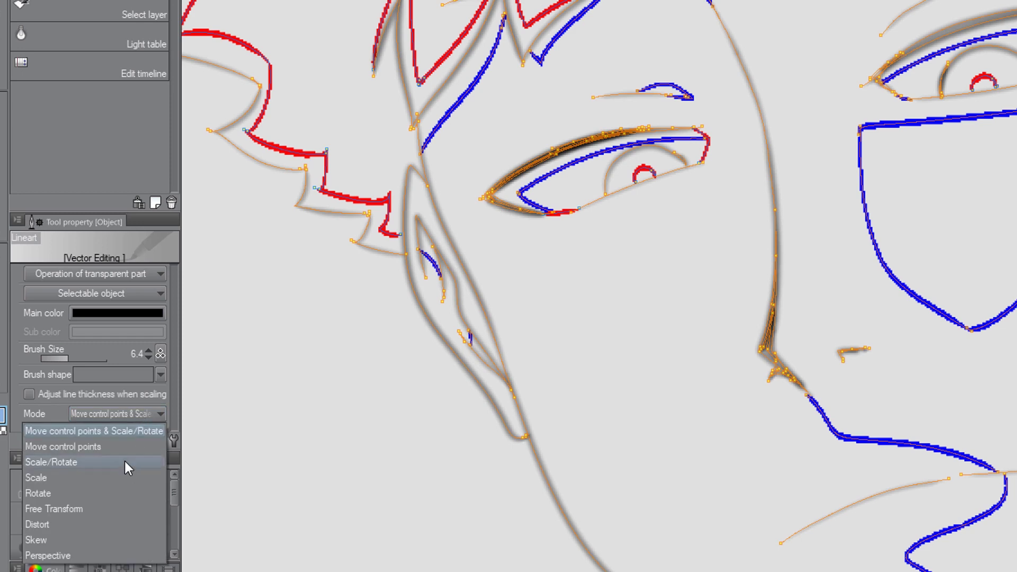
pyautogui.click(123, 450)
pyautogui.click(158, 374)
pyautogui.click(131, 481)
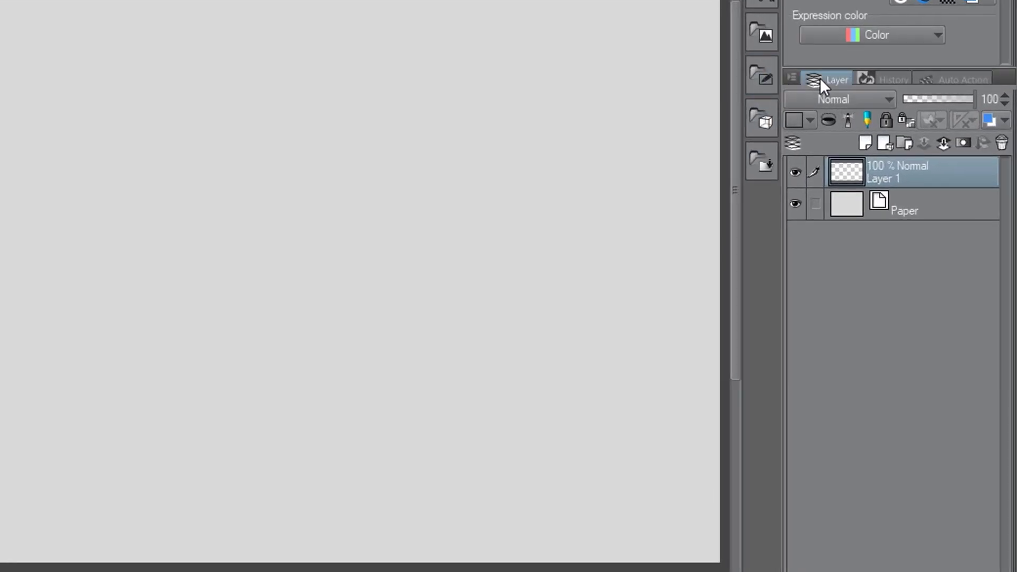
# Create new vector layers above Layer 1, using the Color expression color and Normal blending mode.
pyautogui.click(885, 142)
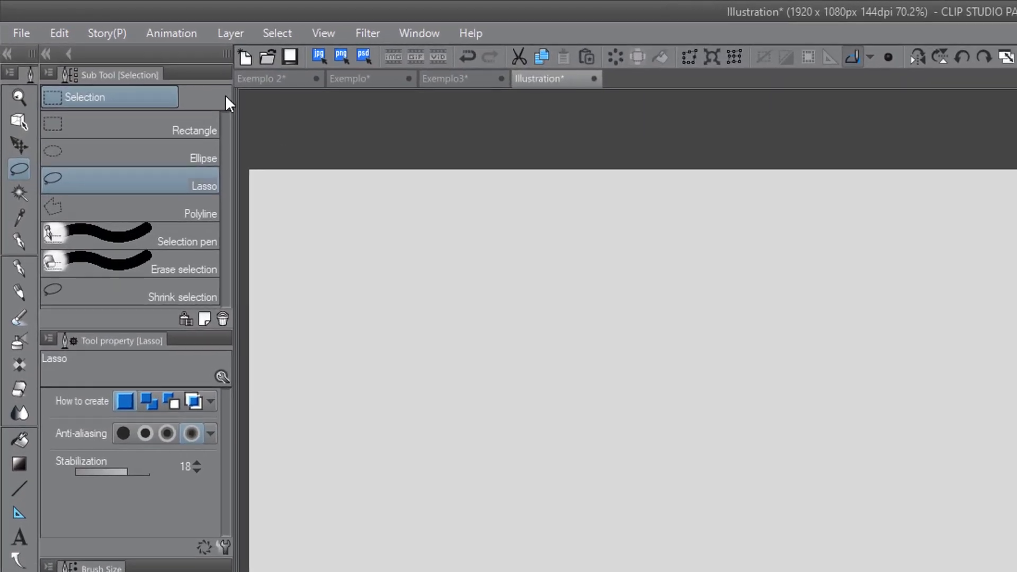
pyautogui.click(228, 33)
pyautogui.moveTo(252, 85)
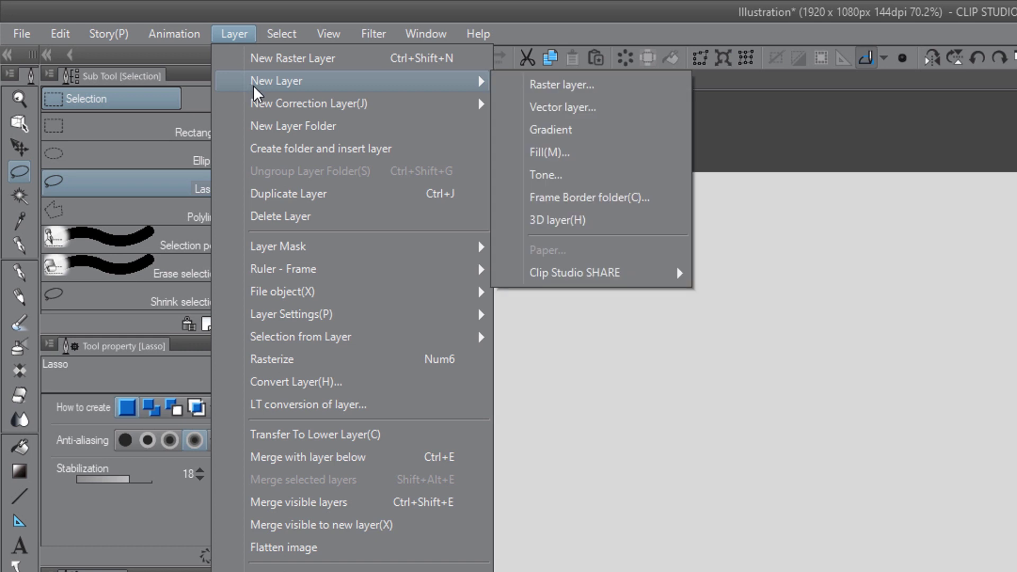
pyautogui.click(562, 107)
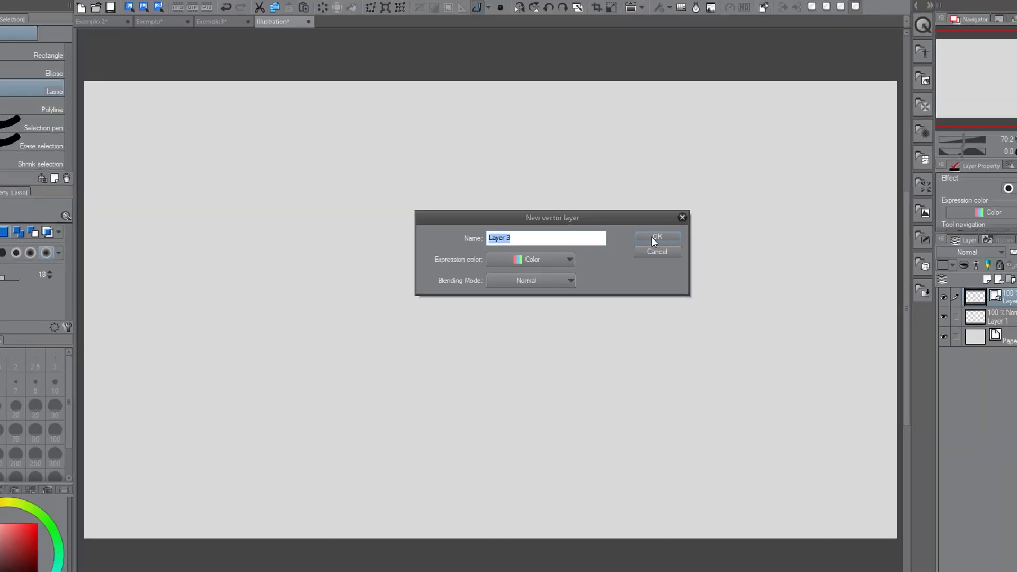
pyautogui.click(695, 250)
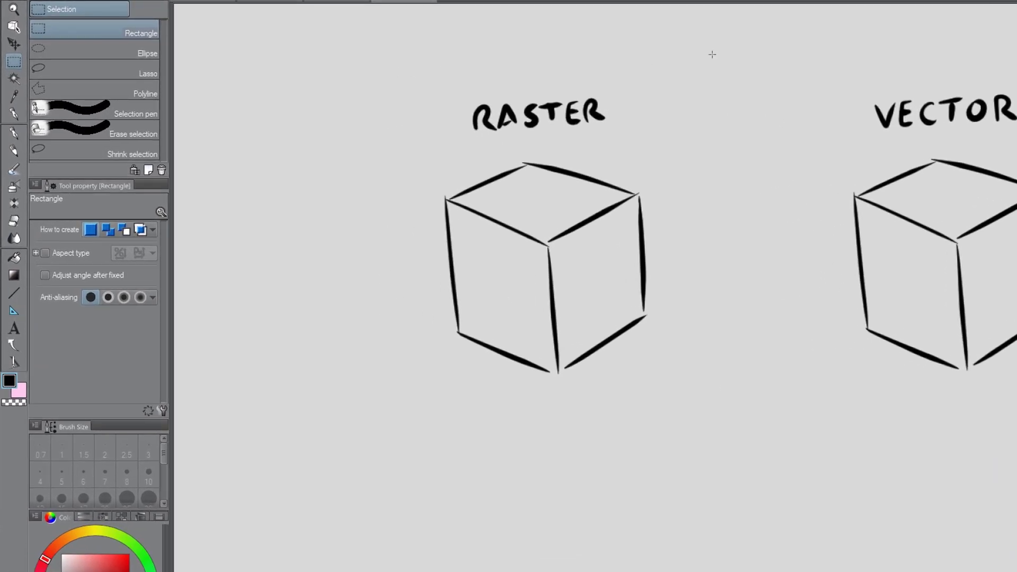
# Select the RASTER cube with its label and rescale it with Scale/Rotate, enlarging the shrunken copy to about 380% width and 445% height.
pyautogui.moveTo(710, 70); pyautogui.dragTo(414, 427)
pyautogui.click(597, 453)
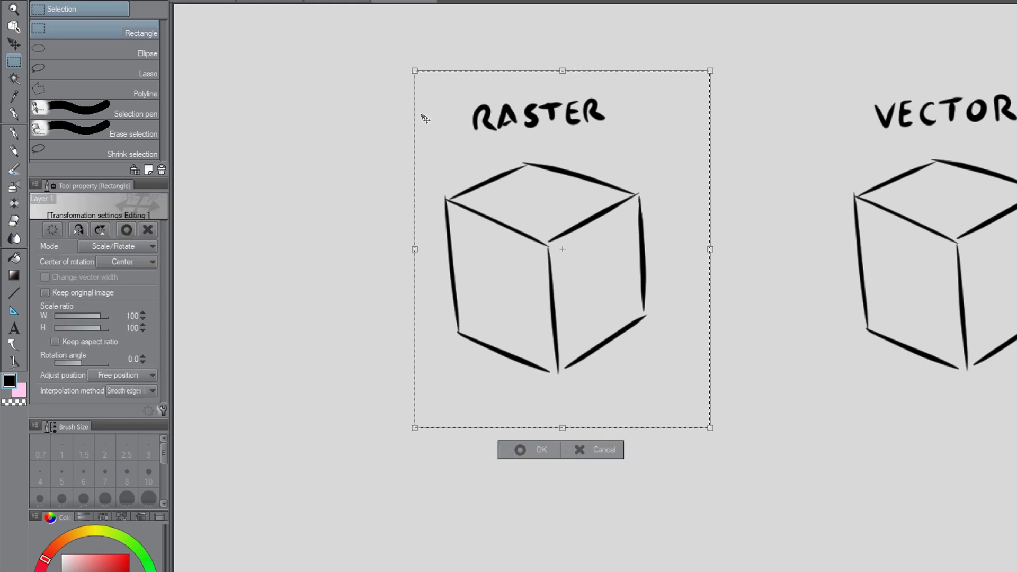
pyautogui.moveTo(414, 71); pyautogui.dragTo(320, 0)
pyautogui.moveTo(308, 107); pyautogui.dragTo(336, 201)
pyautogui.scroll(-1, 334, 204)
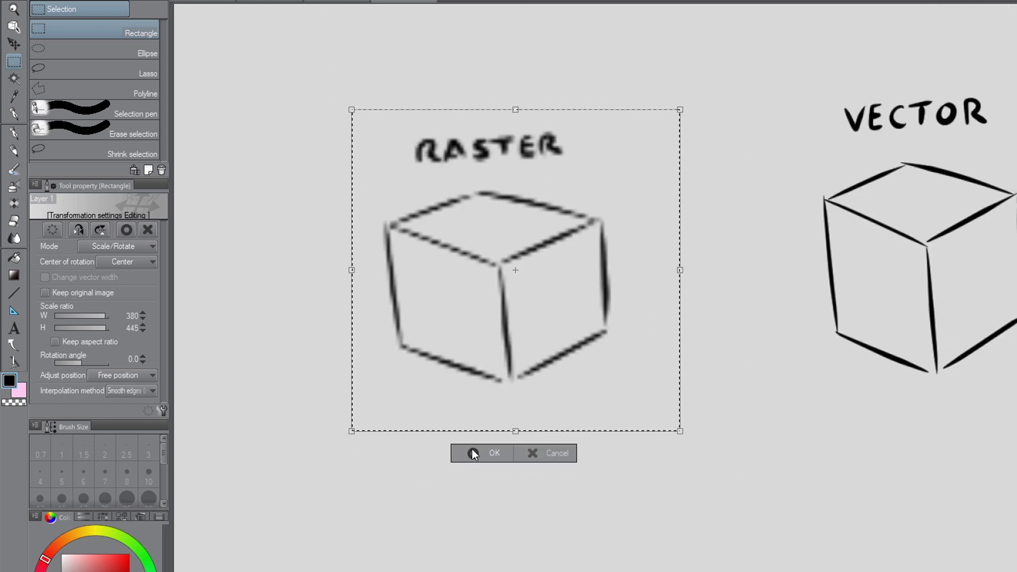
pyautogui.click(476, 453)
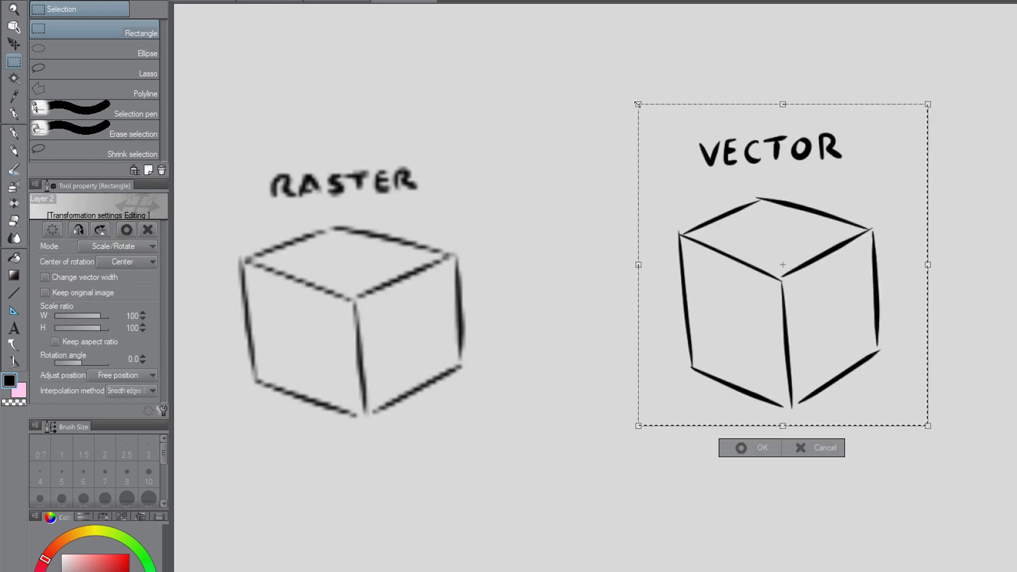
# Shrink the VECTOR cube with its label using Scale/Rotate, and enlarge the reduced drawing again.
pyautogui.moveTo(638, 105); pyautogui.dragTo(818, 308)
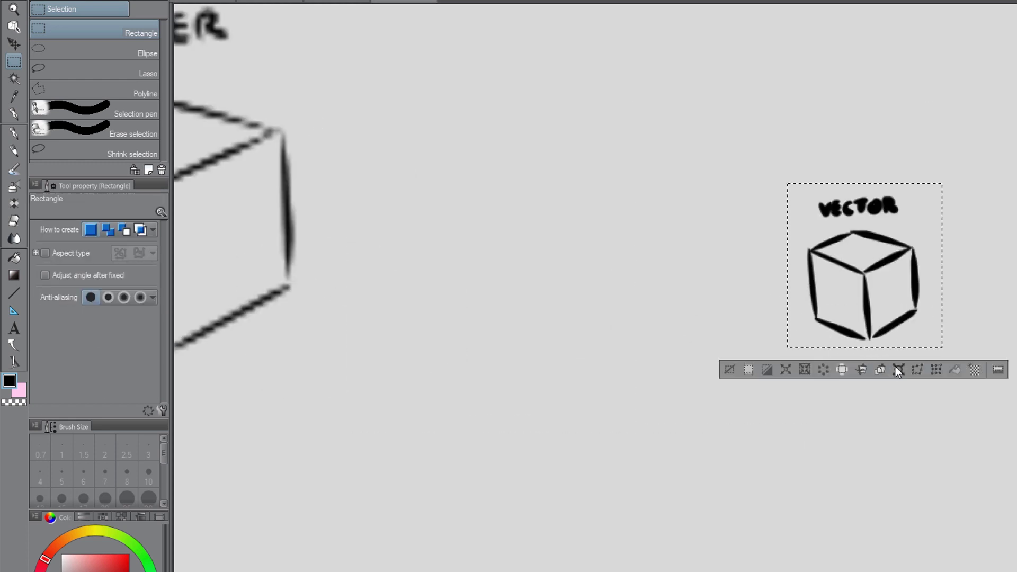
pyautogui.hotkey('ctrl', 't')
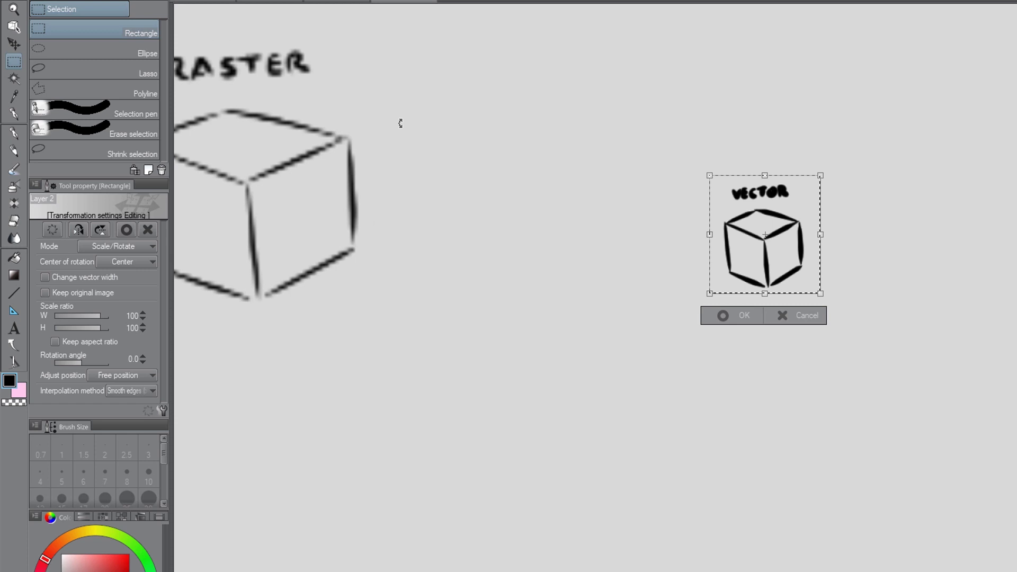
pyautogui.scroll(-1, 400, 124)
pyautogui.moveTo(448, 230); pyautogui.dragTo(605, 407)
pyautogui.moveTo(803, 335); pyautogui.dragTo(602, 144)
pyautogui.click(722, 456)
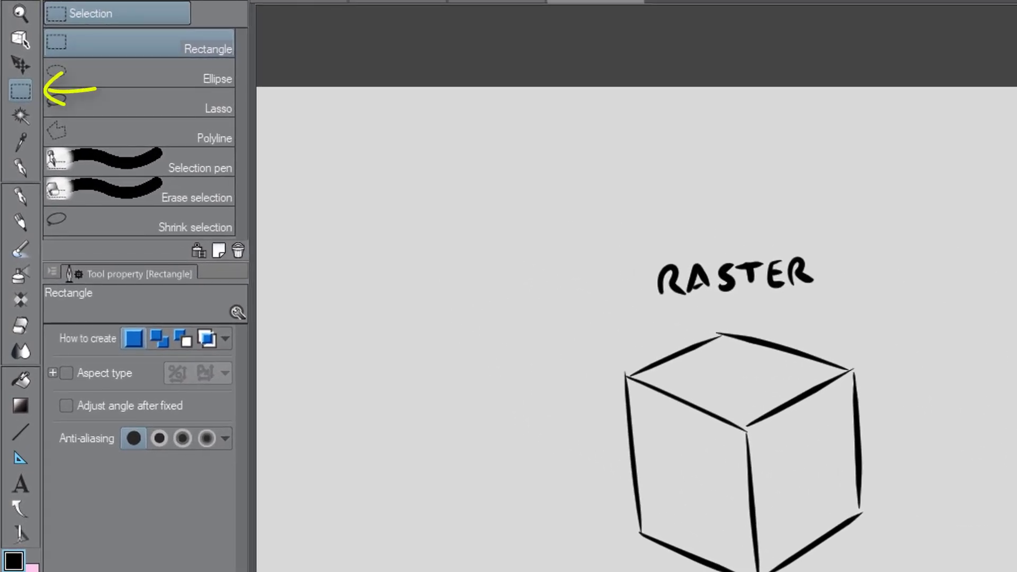
# Resize the VECTOR drawing with the Object tool in Scale mode, trying it with and without line thickness adjustment.
pyautogui.click(20, 39)
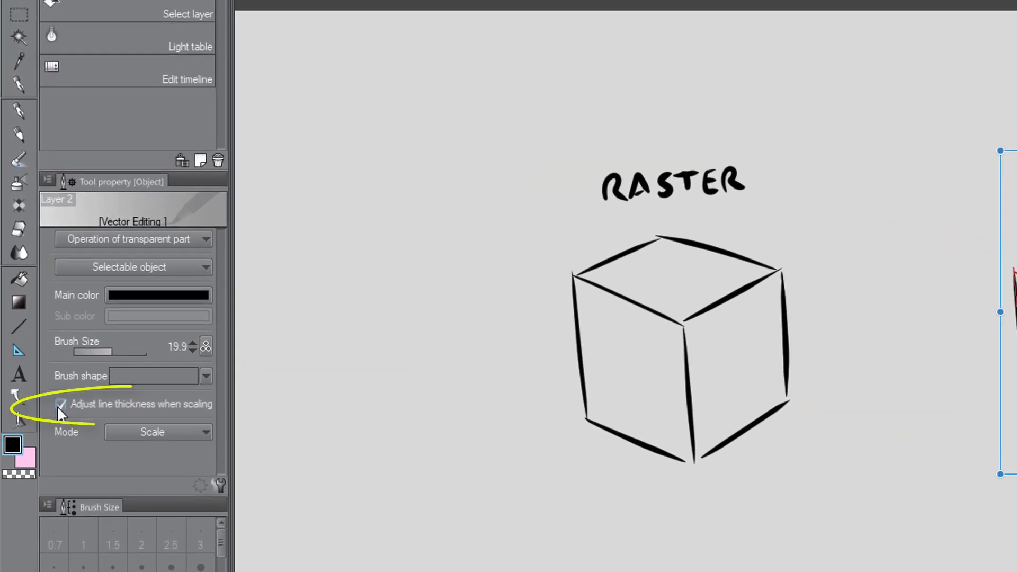
pyautogui.moveTo(1000, 473)
pyautogui.mouseDown()
pyautogui.moveTo(918, 548)
pyautogui.moveTo(508, 571)
pyautogui.moveTo(415, 512)
pyautogui.moveTo(676, 238)
pyautogui.moveTo(410, 465)
pyautogui.moveTo(422, 484)
pyautogui.moveTo(410, 505)
pyautogui.moveTo(582, 367)
pyautogui.mouseUp()
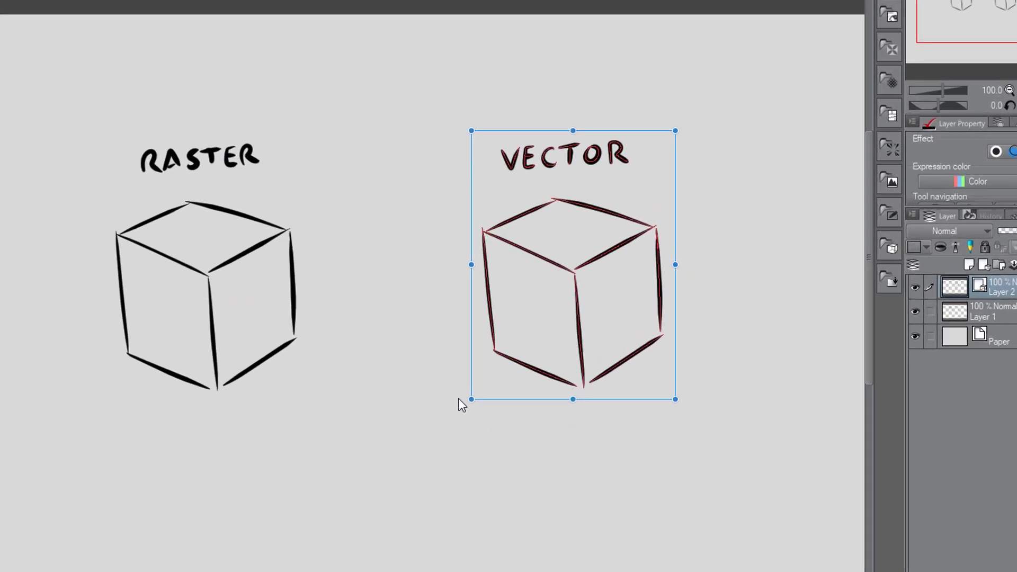
pyautogui.moveTo(470, 400); pyautogui.dragTo(607, 216)
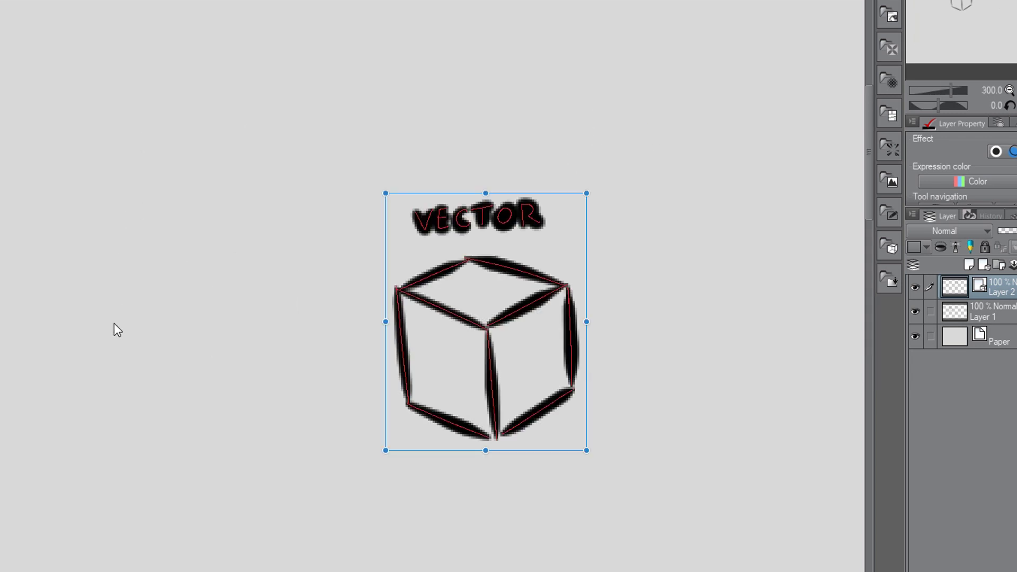
pyautogui.scroll(2, 370, 281)
pyautogui.moveTo(339, 221); pyautogui.dragTo(269, 173)
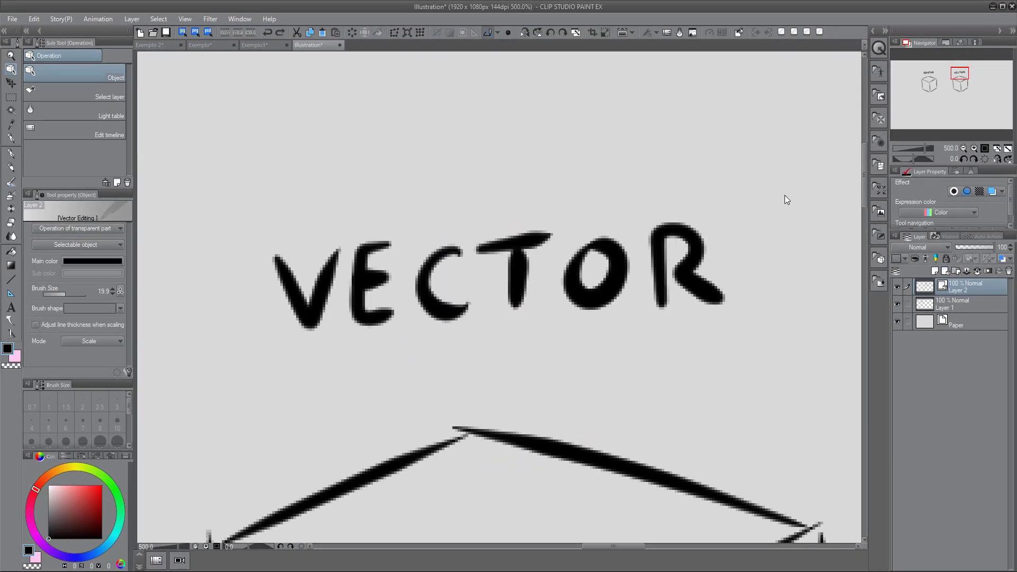
# Select the VECTOR lettering to display its paths, deselect it, and enable showing all control points of vector paths.
pyautogui.moveTo(785, 194)
pyautogui.mouseDown()
pyautogui.moveTo(412, 339)
pyautogui.moveTo(255, 365)
pyautogui.mouseUp()
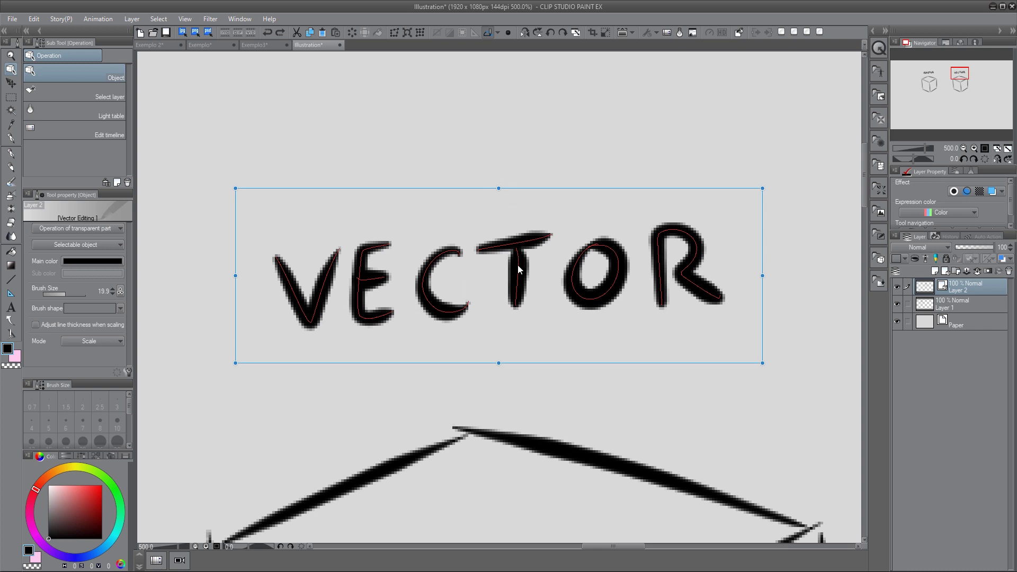
pyautogui.click(226, 147)
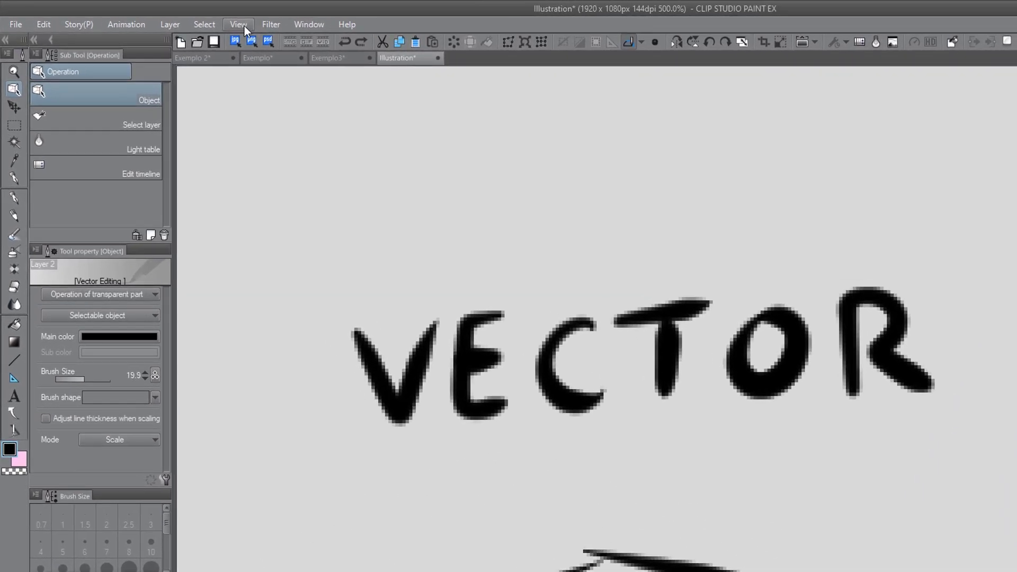
pyautogui.click(241, 26)
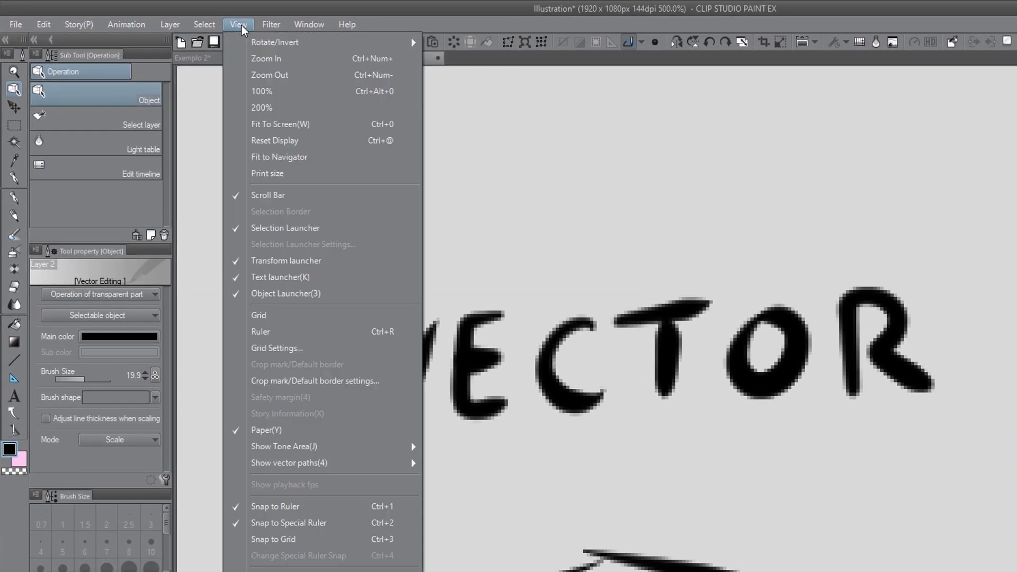
pyautogui.moveTo(314, 465)
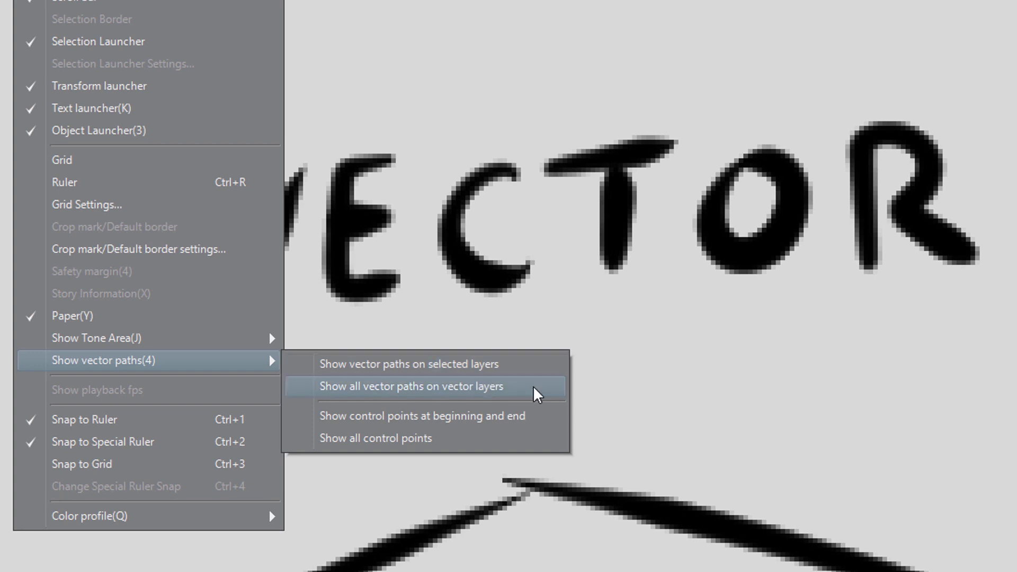
pyautogui.click(540, 444)
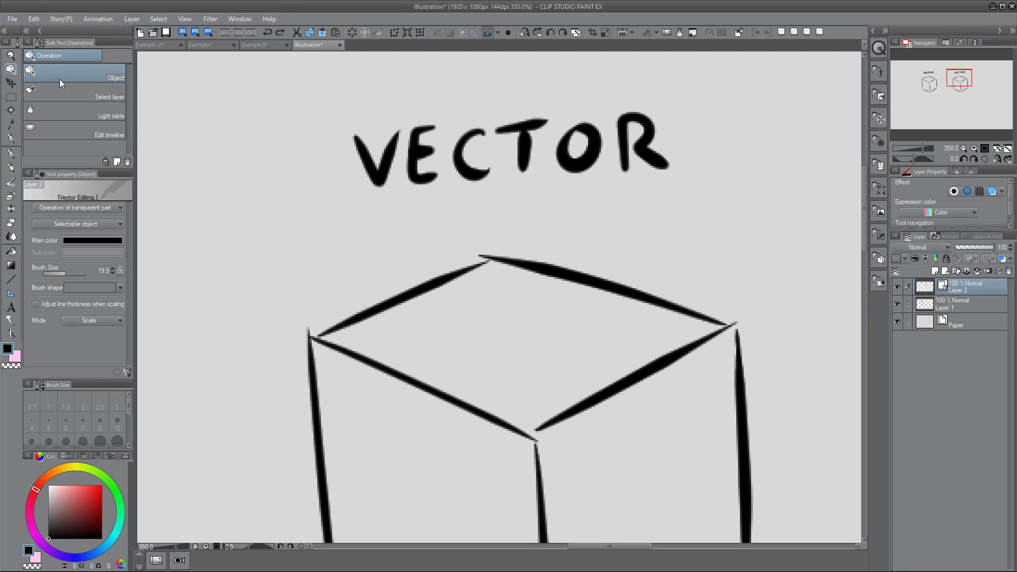
# Open the Operation of transparent part options and select the handwritten 1, 2 and 3 in turn to switch between their vector layers.
pyautogui.click(68, 207)
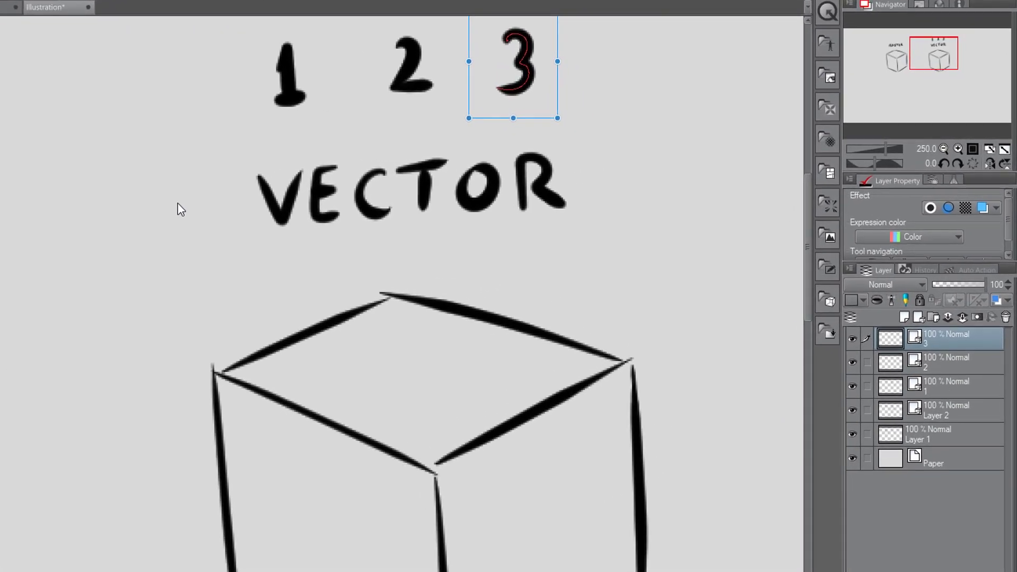
pyautogui.click(287, 70)
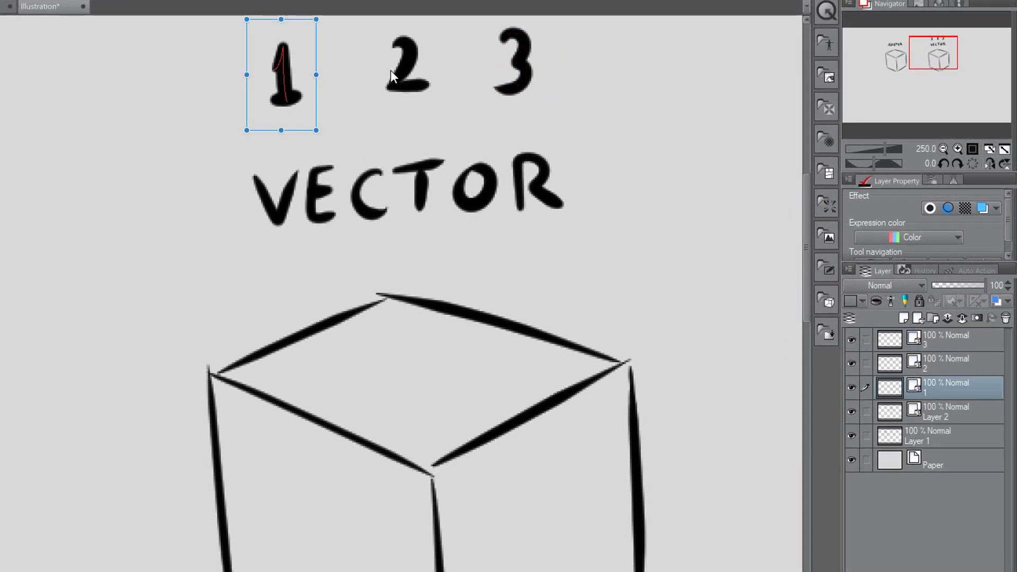
pyautogui.click(404, 65)
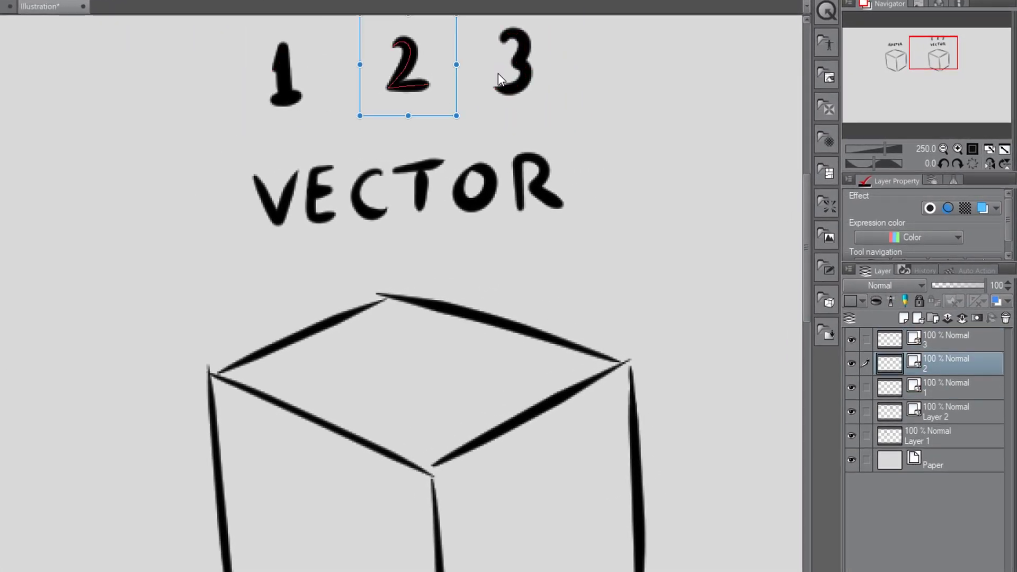
pyautogui.click(521, 55)
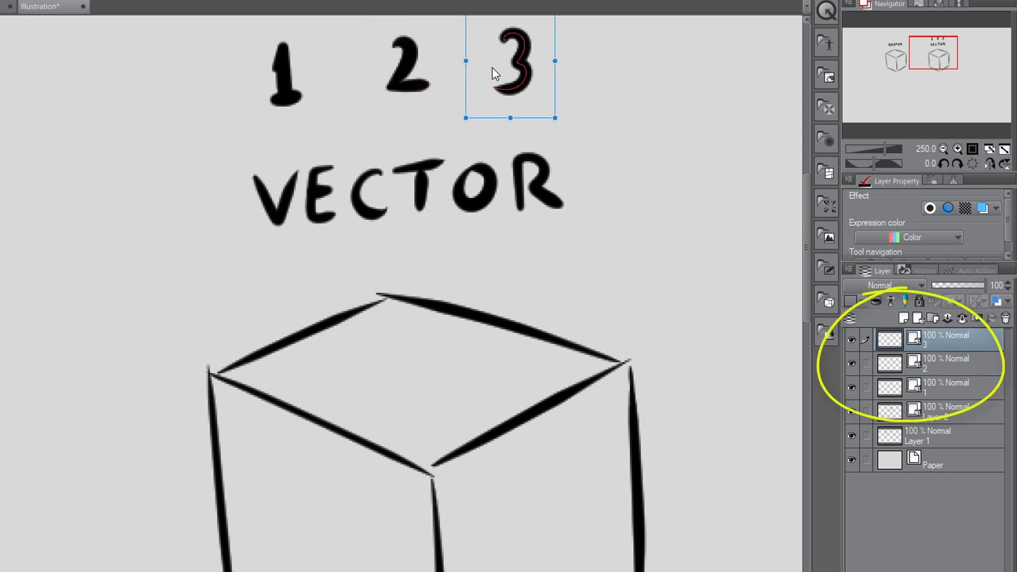
pyautogui.click(412, 71)
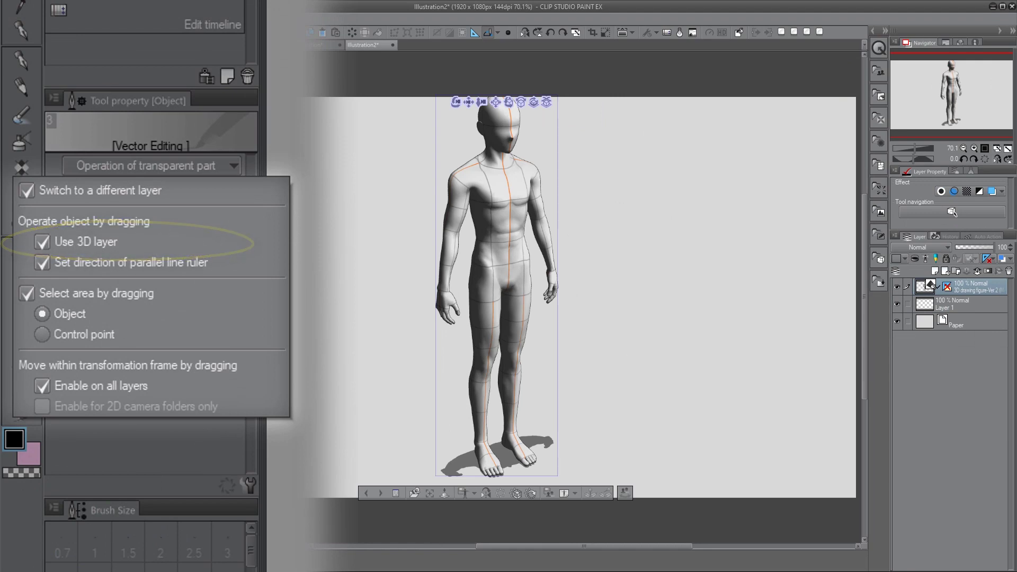
# Rotate the camera around the 3D drawing figure, and change the direction of the parallel line ruler from an empty canvas area.
pyautogui.moveTo(341, 286); pyautogui.dragTo(331, 323)
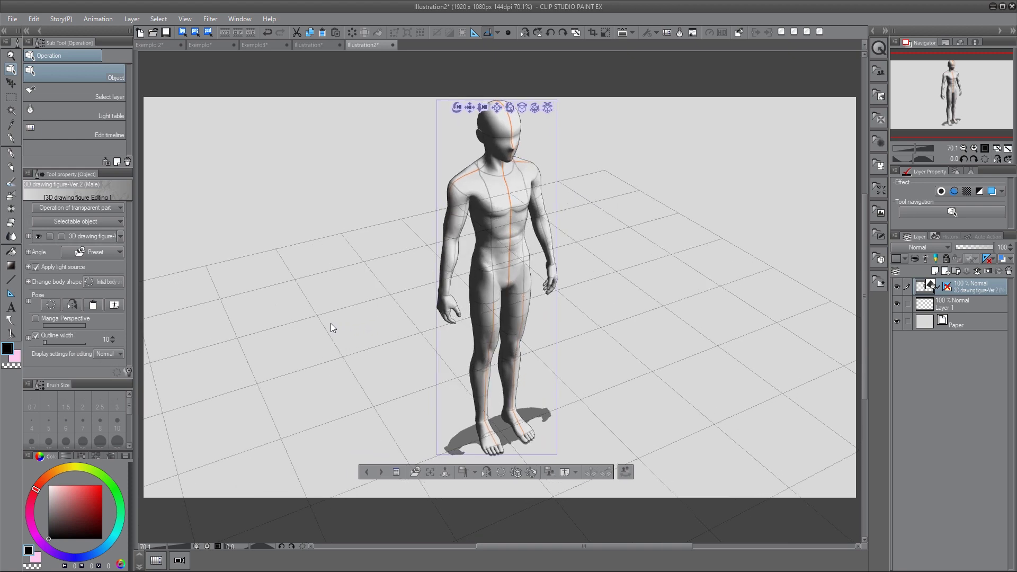
pyautogui.moveTo(331, 323); pyautogui.dragTo(304, 322)
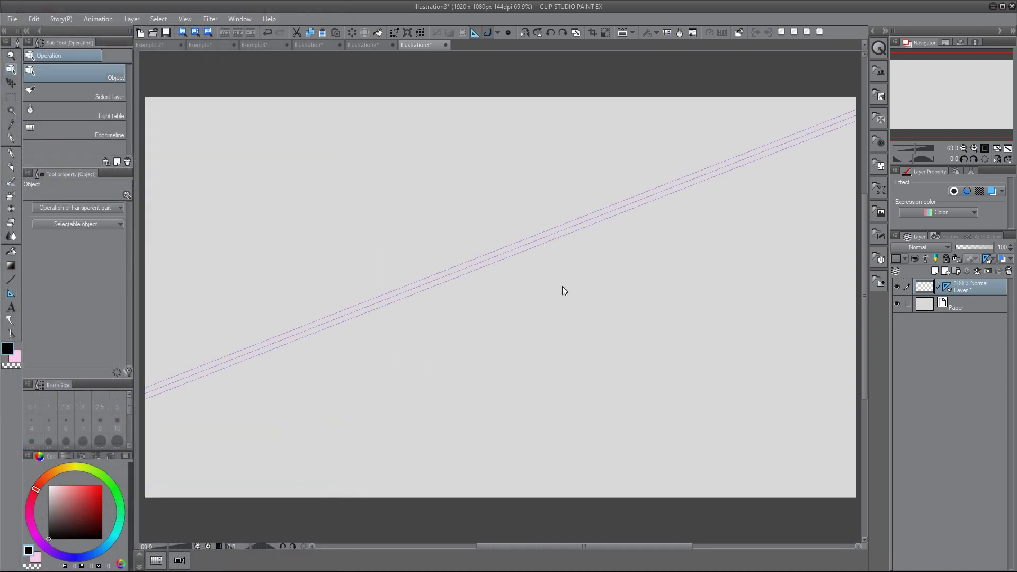
pyautogui.moveTo(744, 232)
pyautogui.mouseDown()
pyautogui.moveTo(688, 281)
pyautogui.moveTo(699, 338)
pyautogui.moveTo(658, 293)
pyautogui.moveTo(630, 235)
pyautogui.moveTo(641, 291)
pyautogui.moveTo(674, 300)
pyautogui.mouseUp()
# Select both wavy strokes as an area, try moving parts of them, and undo the last change.
pyautogui.moveTo(349, 130)
pyautogui.mouseDown()
pyautogui.moveTo(627, 327)
pyautogui.moveTo(593, 344)
pyautogui.mouseUp()
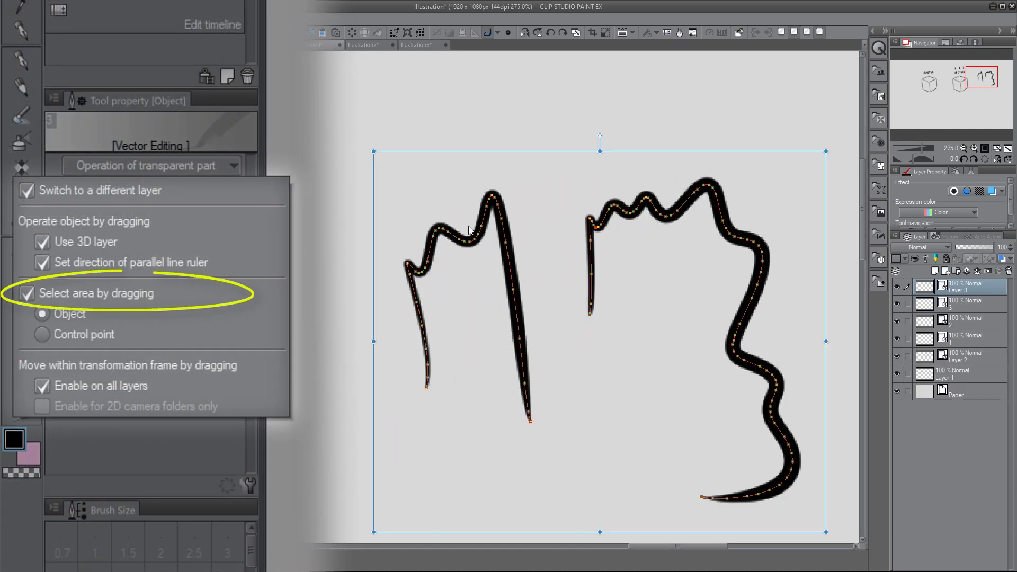
pyautogui.moveTo(467, 202)
pyautogui.mouseDown()
pyautogui.moveTo(466, 186)
pyautogui.moveTo(437, 195)
pyautogui.mouseUp()
pyautogui.moveTo(538, 176); pyautogui.dragTo(546, 154)
pyautogui.hotkey('ctrl', 'z')
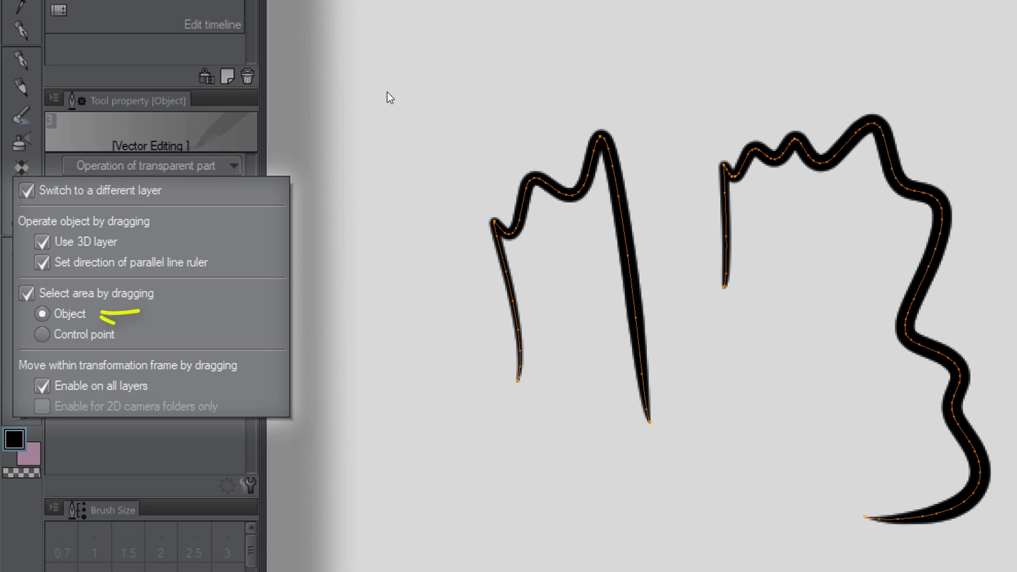
# Select the left wavy stroke as a whole object by area and shift it away from the right stroke.
pyautogui.moveTo(409, 124); pyautogui.dragTo(565, 324)
pyautogui.moveTo(560, 289); pyautogui.dragTo(554, 307)
pyautogui.moveTo(527, 193)
pyautogui.mouseDown()
pyautogui.moveTo(488, 138)
pyautogui.moveTo(495, 143)
pyautogui.moveTo(456, 135)
pyautogui.mouseUp()
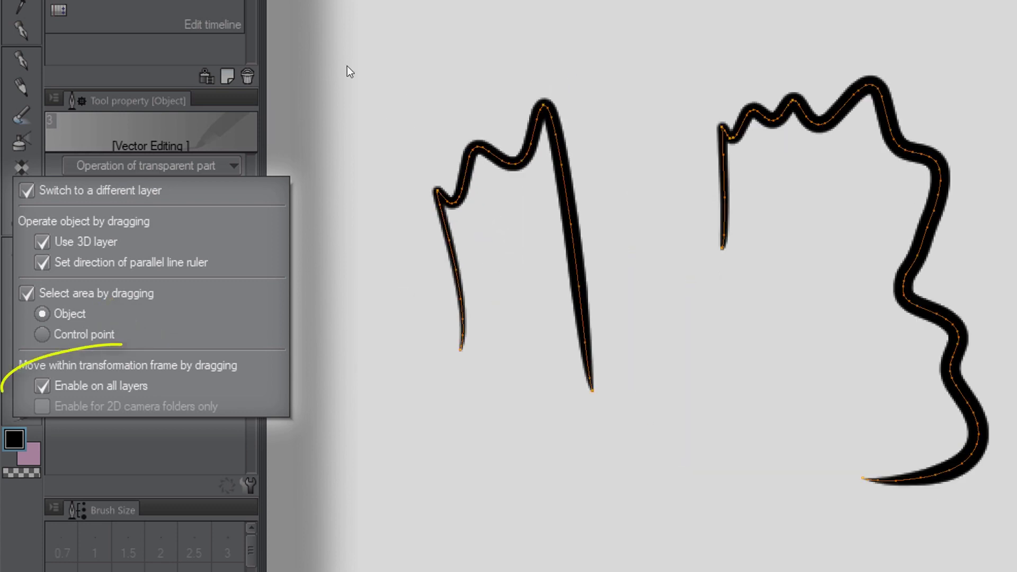
# Enclose the left wavy stroke in an area selection and move it from inside its transformation frame.
pyautogui.moveTo(348, 47); pyautogui.dragTo(424, 129)
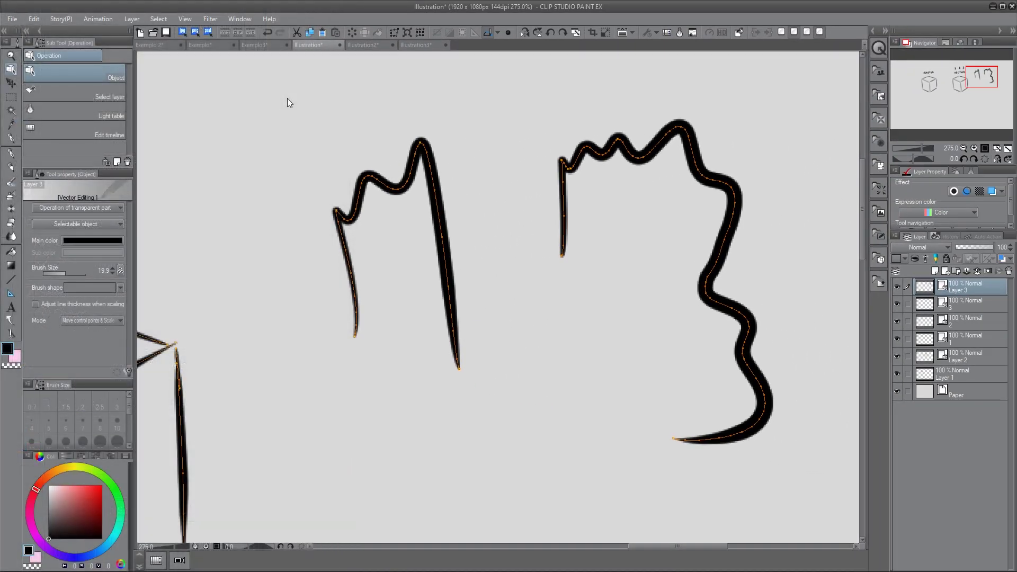
pyautogui.moveTo(283, 101); pyautogui.dragTo(527, 441)
pyautogui.moveTo(420, 294)
pyautogui.mouseDown()
pyautogui.moveTo(424, 261)
pyautogui.moveTo(365, 335)
pyautogui.mouseUp()
pyautogui.moveTo(451, 205); pyautogui.dragTo(428, 252)
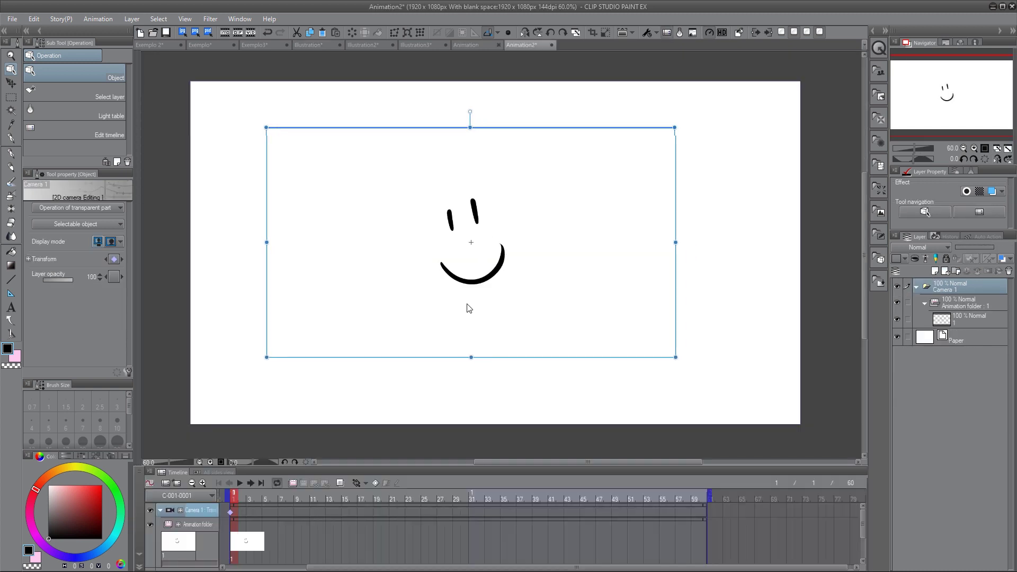
# Reposition and shrink the 2D camera frame around the smiley face, and adjust its display mode.
pyautogui.moveTo(466, 304); pyautogui.dragTo(517, 309)
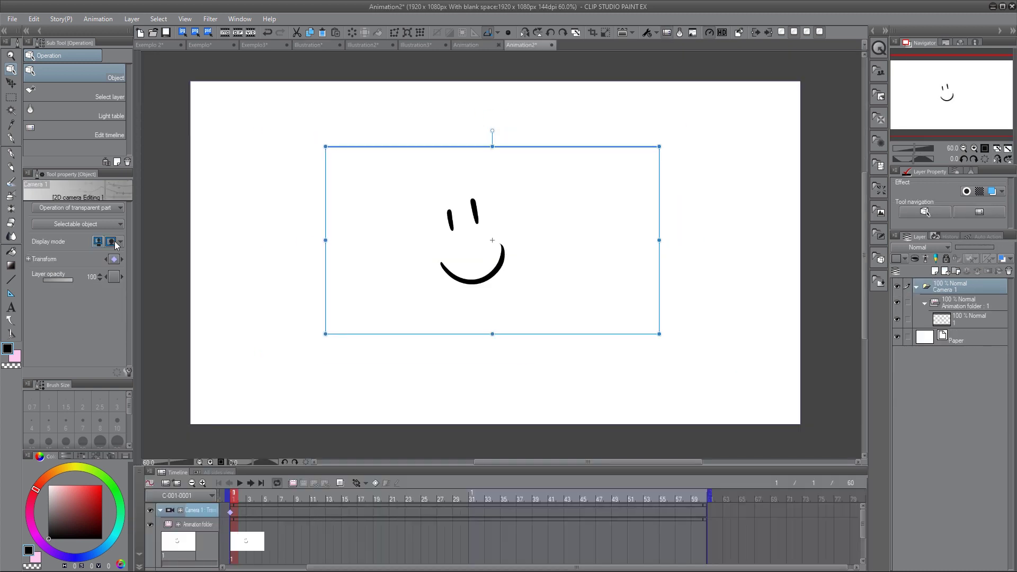
pyautogui.click(113, 242)
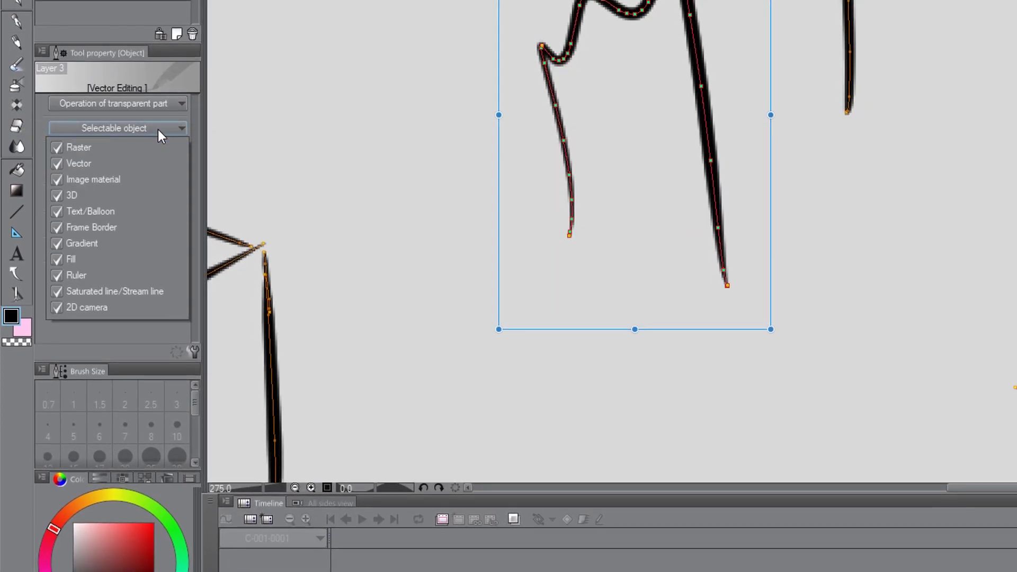
# Review the Selectable object types, and set the selected left stroke's main color to blue.
pyautogui.click(158, 127)
pyautogui.click(177, 150)
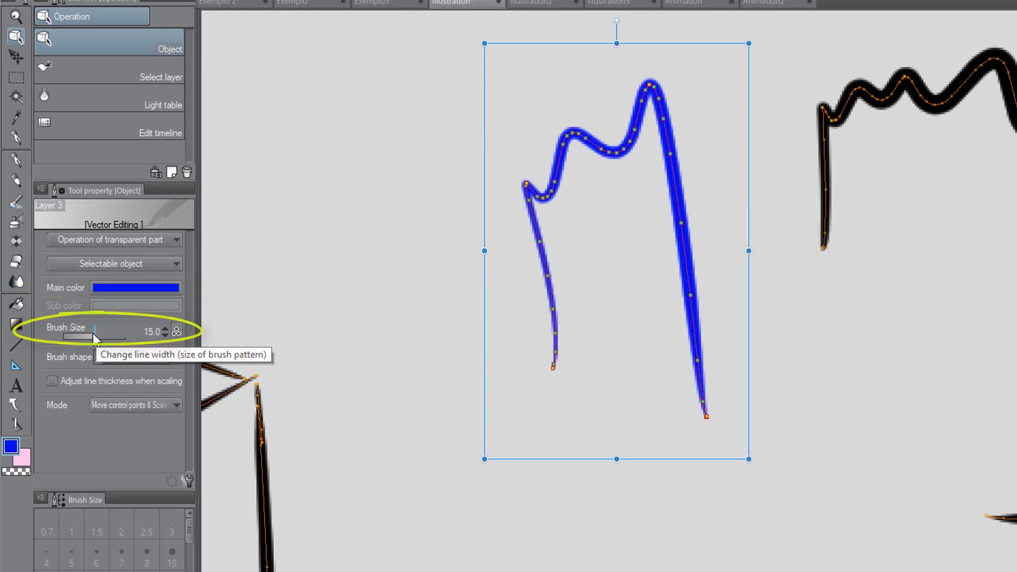
# Try a brush size of 31.3 with the Air brush and Spray shapes on the wavy strokes, and undo the changes.
pyautogui.moveTo(93, 333); pyautogui.dragTo(99, 335)
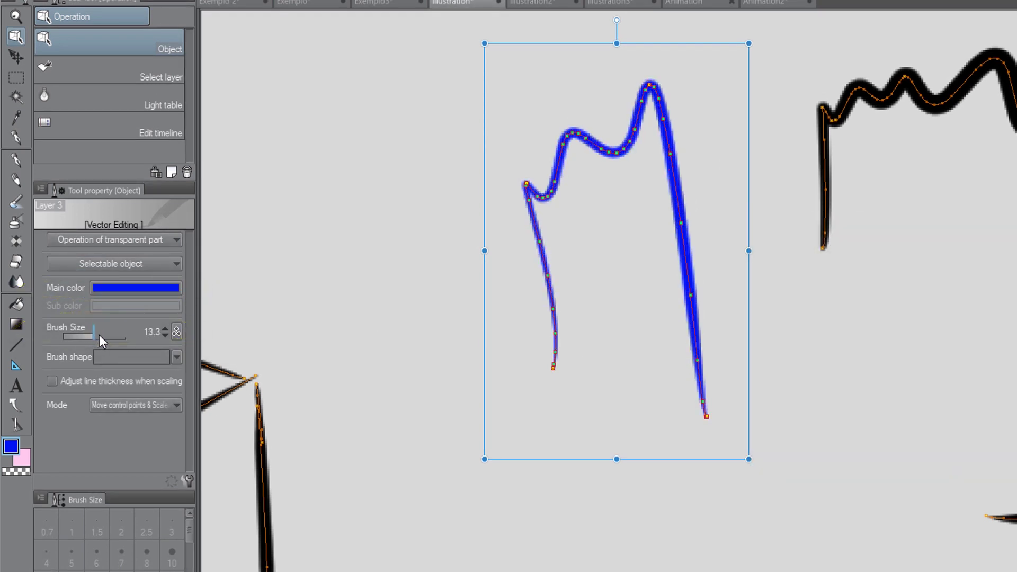
pyautogui.click(177, 358)
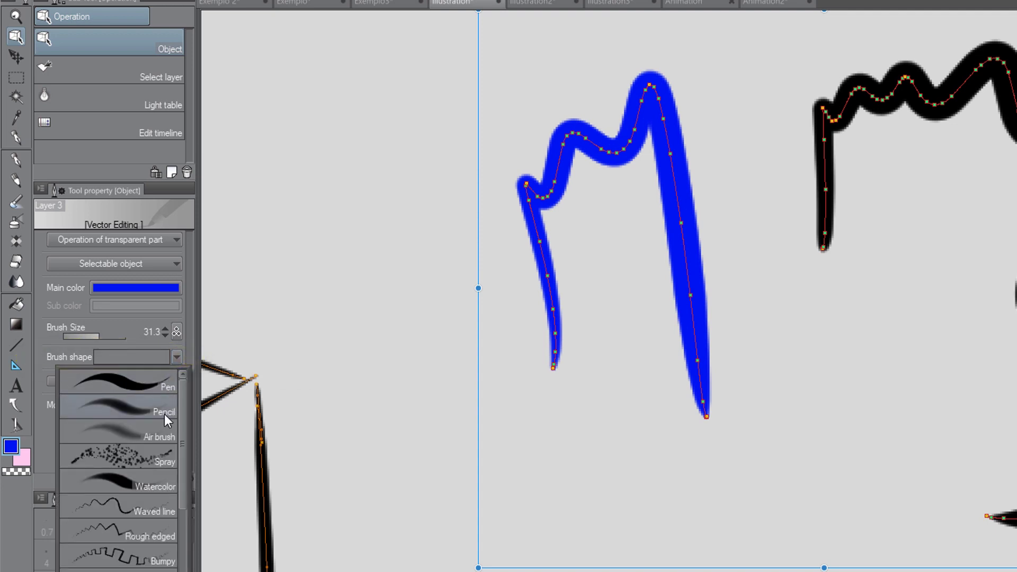
pyautogui.click(152, 430)
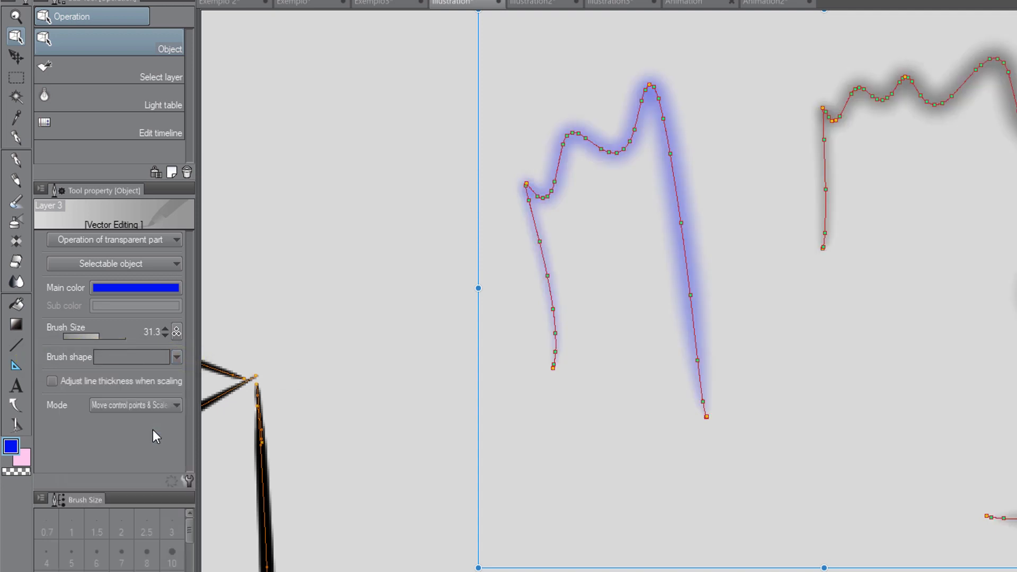
pyautogui.click(163, 355)
pyautogui.click(135, 456)
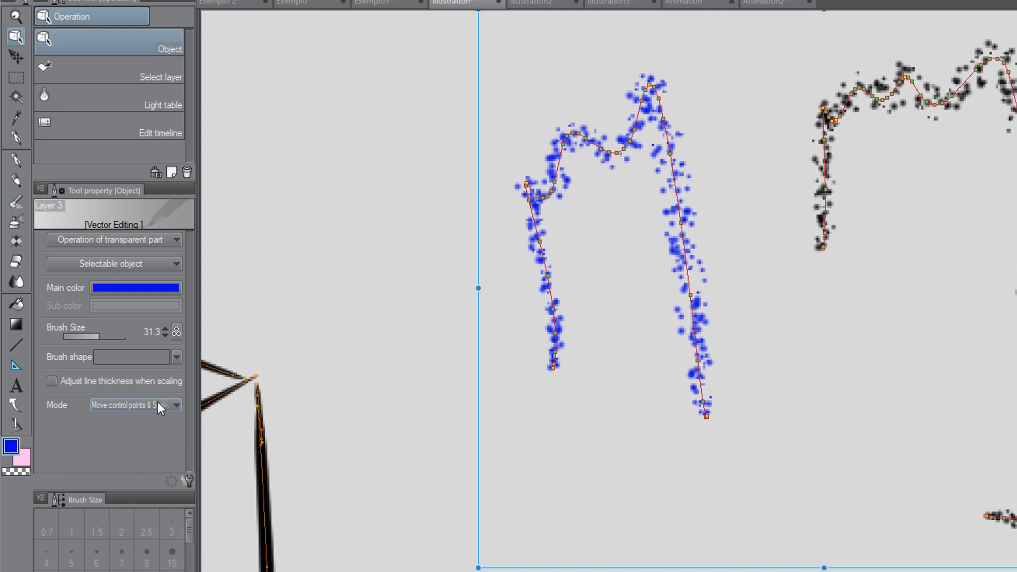
pyautogui.hotkey('ctrl', 'z')
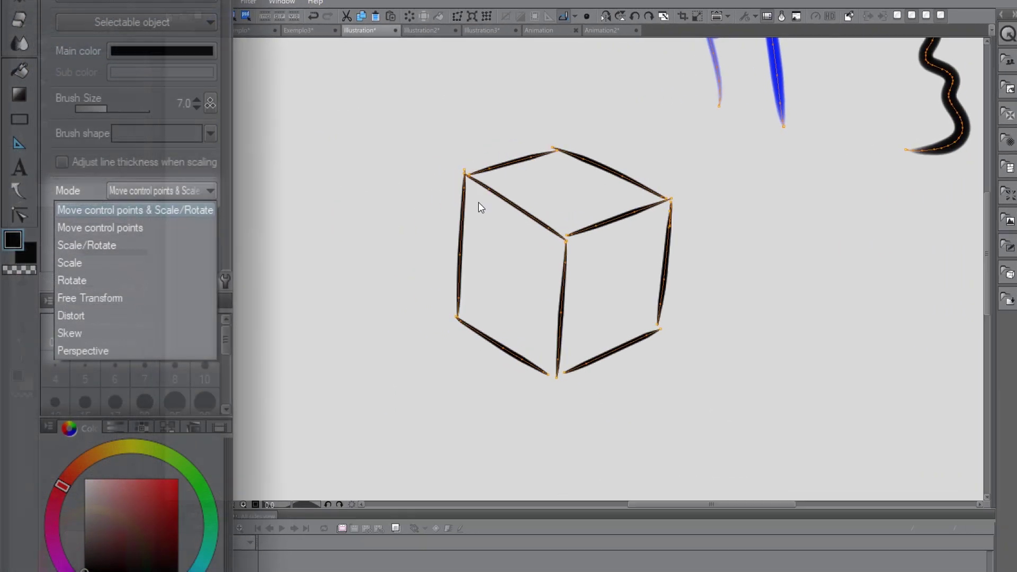
# Try moving one cube edge as a whole and shifting a control point on the cube's back upper edge.
pyautogui.click(412, 197)
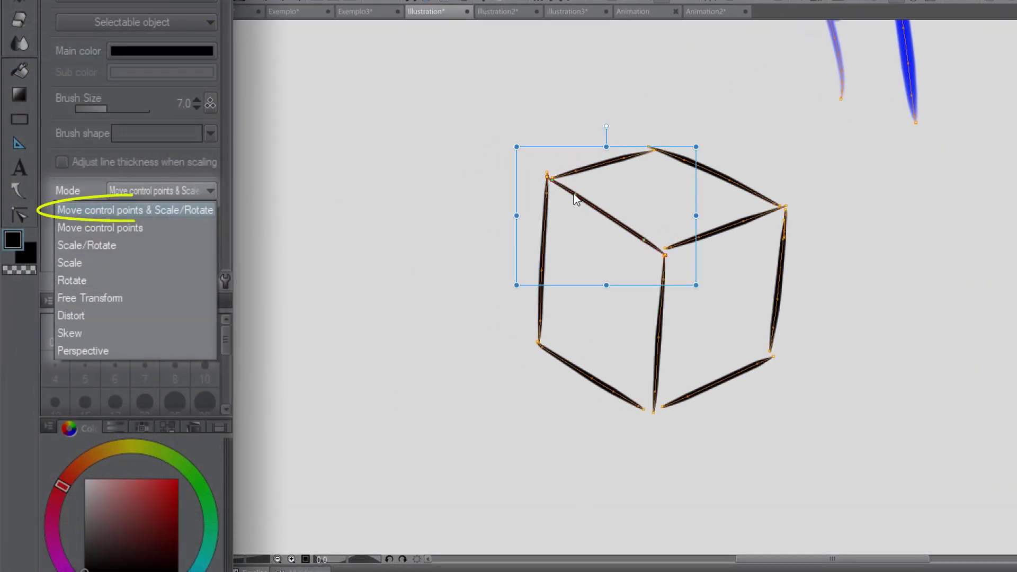
pyautogui.moveTo(577, 197); pyautogui.dragTo(580, 248)
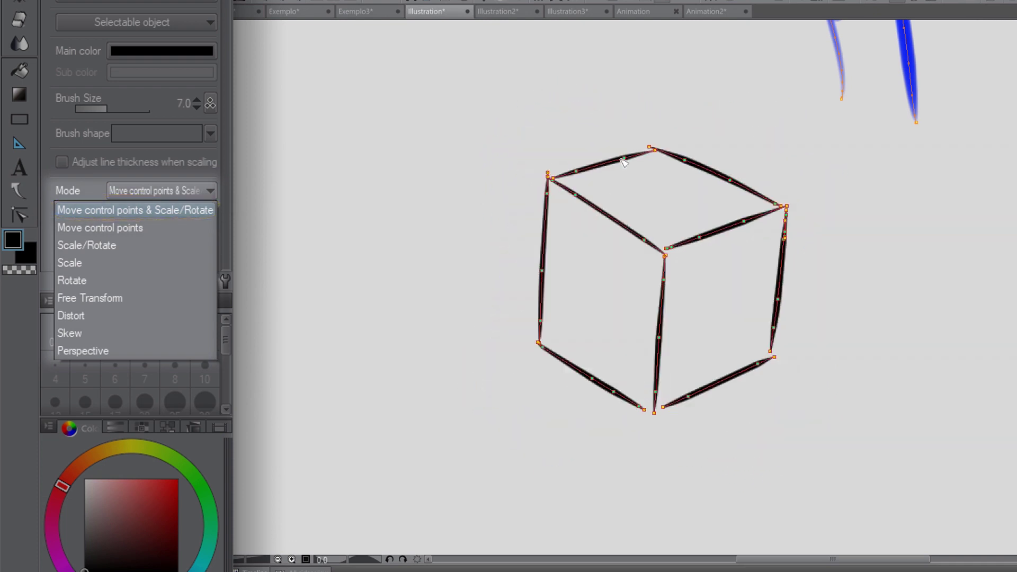
pyautogui.moveTo(606, 164); pyautogui.dragTo(620, 148)
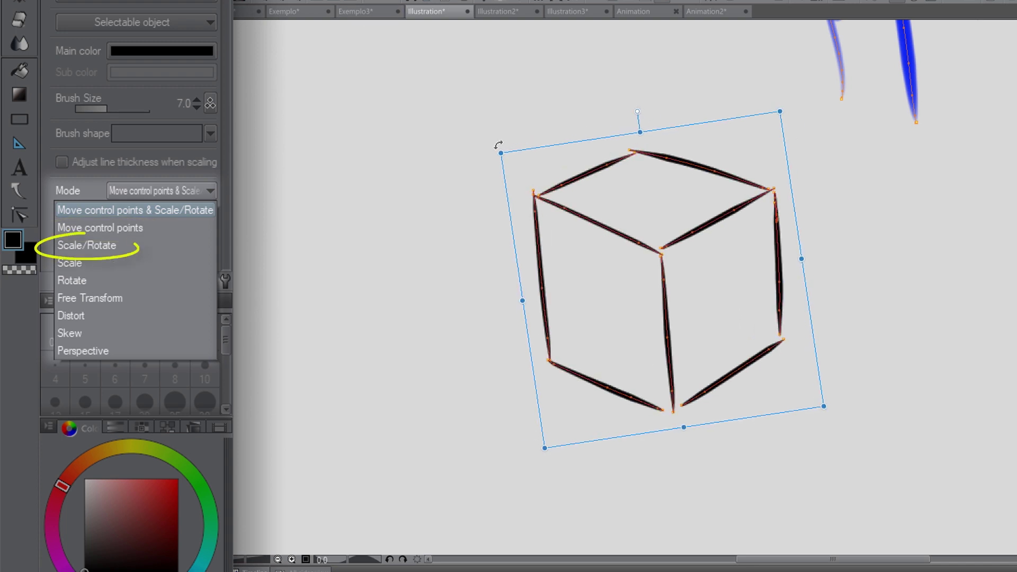
# Rotate and enlarge the whole cube by its transformation frame, demonstrating the Scale/Rotate, Scale and Rotate modes.
pyautogui.moveTo(499, 144); pyautogui.dragTo(476, 95)
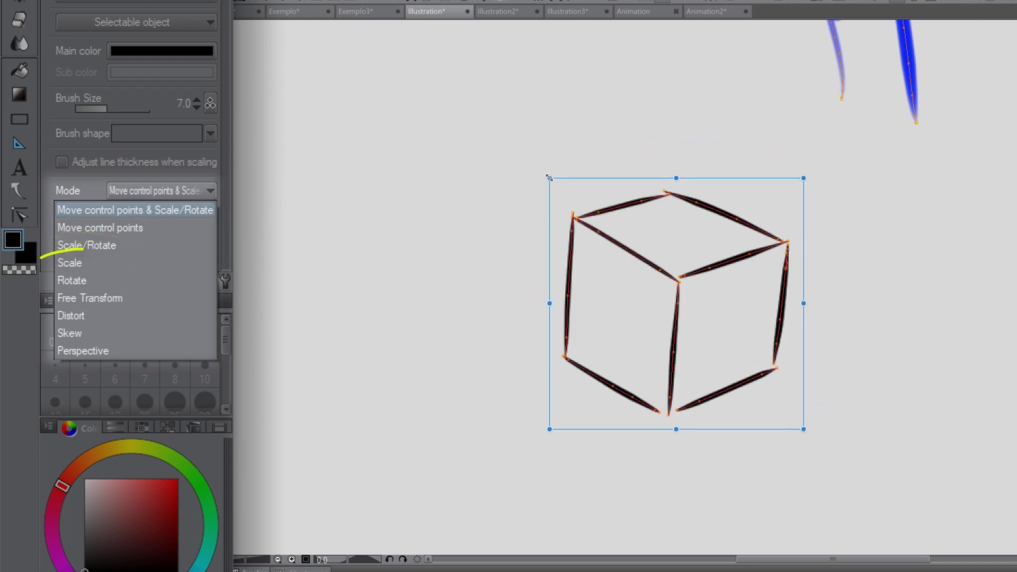
pyautogui.moveTo(547, 175)
pyautogui.mouseDown()
pyautogui.moveTo(470, 88)
pyautogui.moveTo(549, 250)
pyautogui.moveTo(418, 68)
pyautogui.moveTo(440, 100)
pyautogui.moveTo(482, 102)
pyautogui.mouseUp()
pyautogui.moveTo(638, 98)
pyautogui.mouseDown()
pyautogui.moveTo(640, 163)
pyautogui.moveTo(603, 73)
pyautogui.mouseUp()
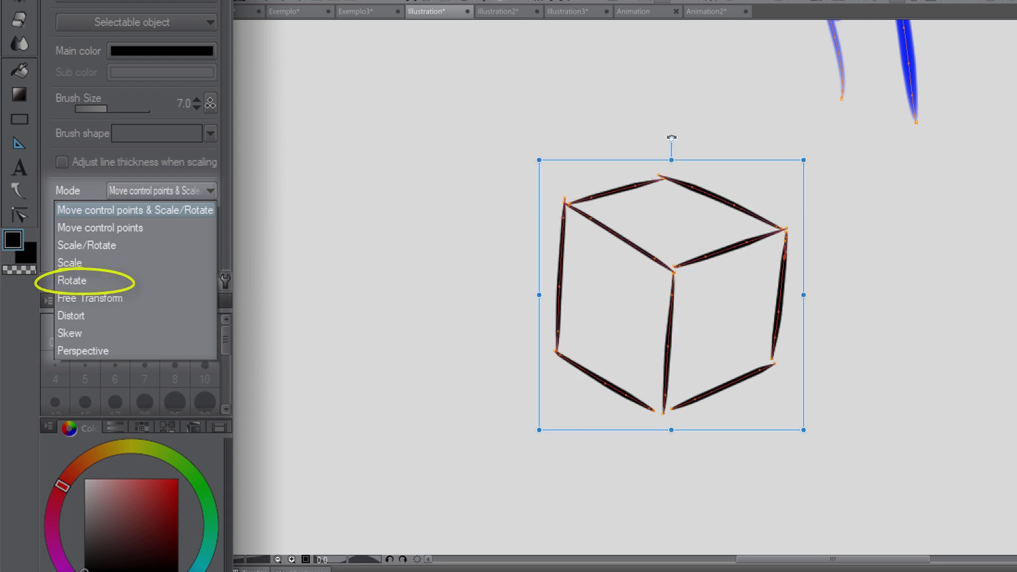
pyautogui.moveTo(671, 137); pyautogui.dragTo(690, 173)
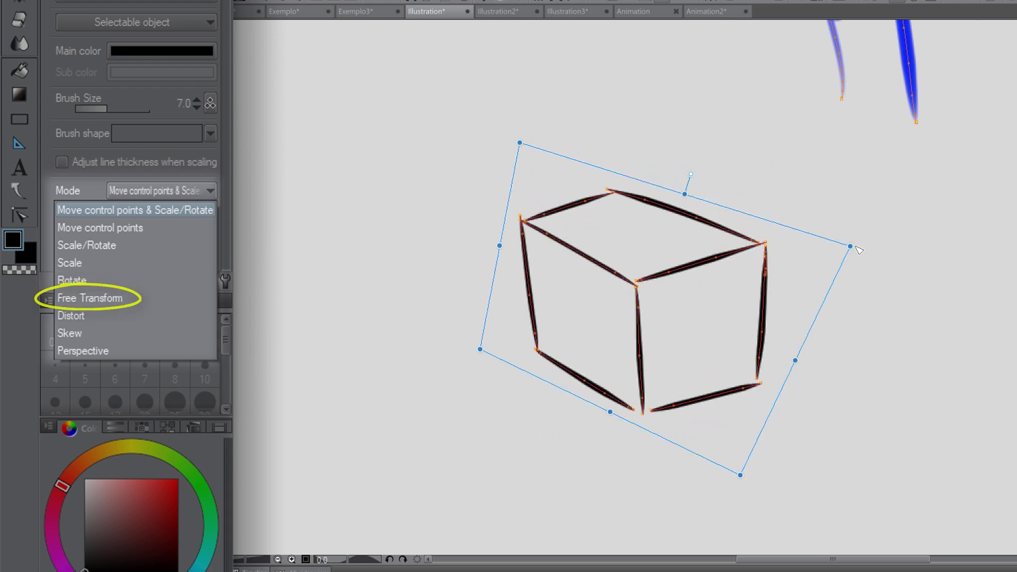
# Reshape the cube in Free Transform mode by moving individual corner and upper-edge handles of its frame.
pyautogui.moveTo(855, 247)
pyautogui.mouseDown()
pyautogui.moveTo(855, 209)
pyautogui.moveTo(875, 195)
pyautogui.mouseUp()
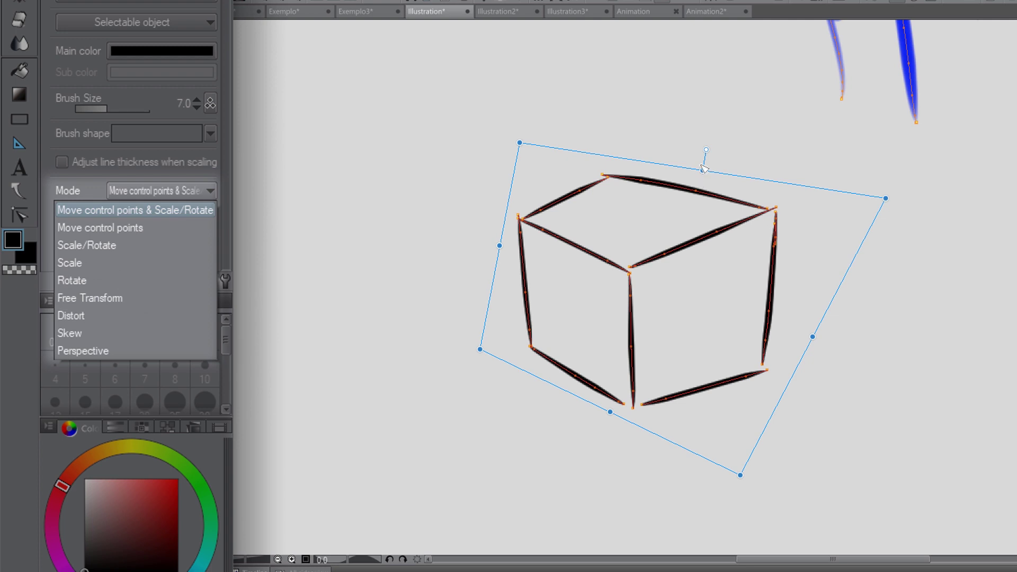
pyautogui.moveTo(704, 170); pyautogui.dragTo(709, 128)
pyautogui.moveTo(509, 122); pyautogui.dragTo(511, 115)
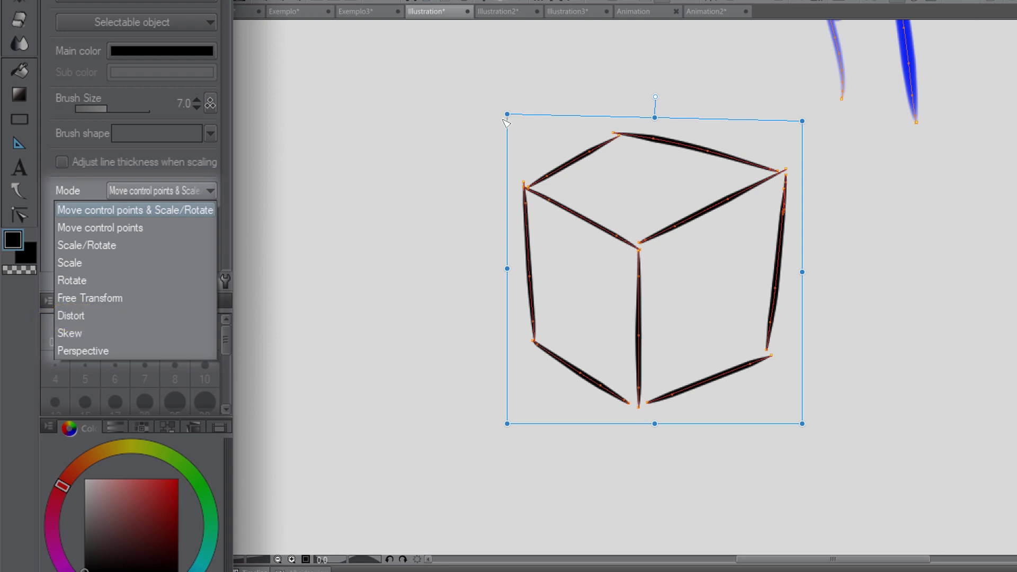
# Deform the cube through its transformation frame, demonstrating the Distort, Skew and Perspective modes.
pyautogui.moveTo(506, 115)
pyautogui.mouseDown()
pyautogui.moveTo(513, 169)
pyautogui.moveTo(511, 154)
pyautogui.moveTo(466, 139)
pyautogui.moveTo(531, 132)
pyautogui.moveTo(429, 136)
pyautogui.mouseUp()
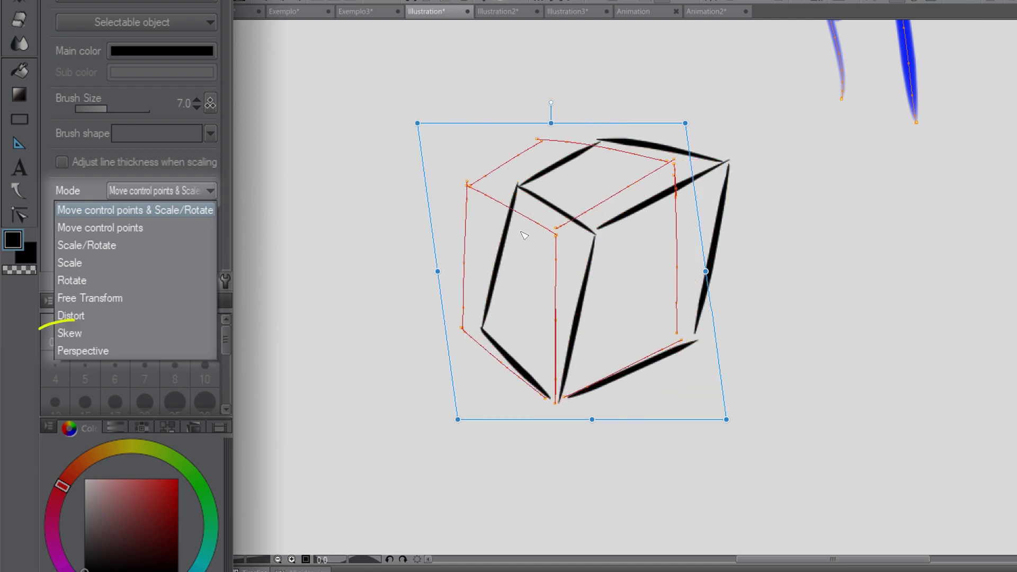
pyautogui.moveTo(524, 235)
pyautogui.mouseDown()
pyautogui.moveTo(669, 238)
pyautogui.moveTo(542, 237)
pyautogui.mouseUp()
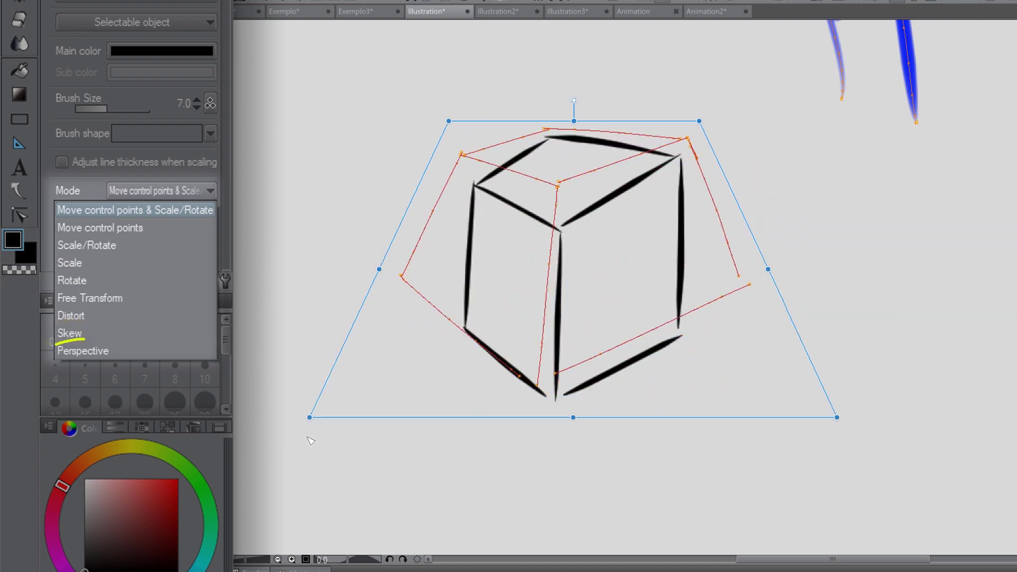
pyautogui.moveTo(311, 440)
pyautogui.mouseDown()
pyautogui.moveTo(276, 419)
pyautogui.moveTo(442, 415)
pyautogui.mouseUp()
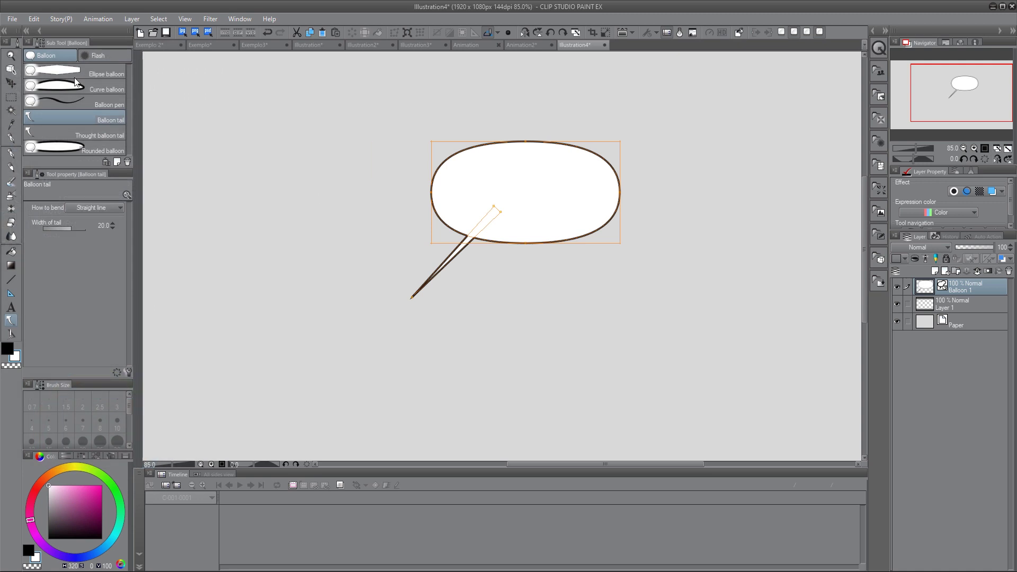
# Widen the base of the speech balloon's tail with the Object tool, and set the balloon's fill color to light cyan.
pyautogui.click(10, 69)
pyautogui.moveTo(510, 260)
pyautogui.mouseDown()
pyautogui.moveTo(532, 265)
pyautogui.moveTo(498, 244)
pyautogui.mouseUp()
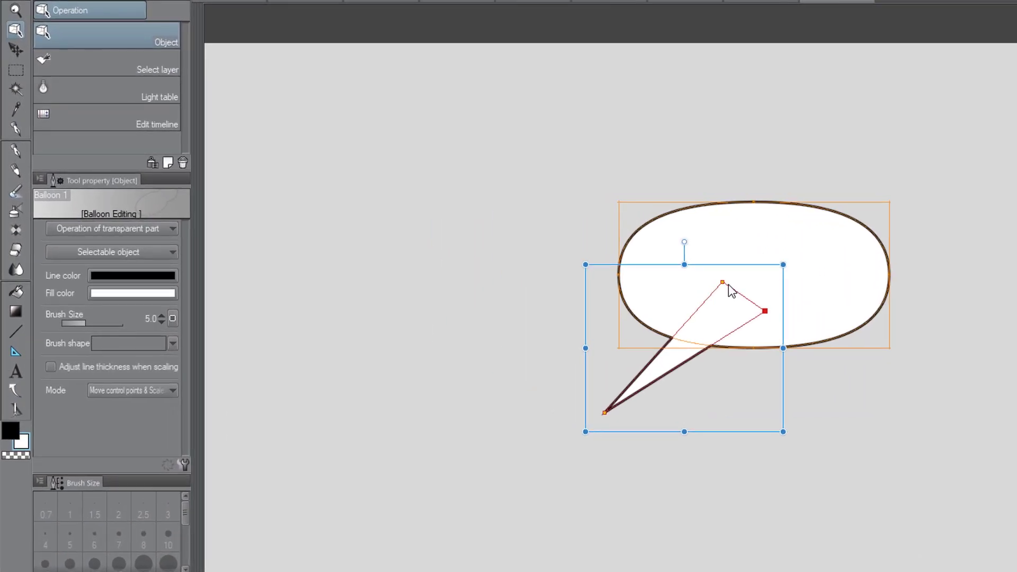
pyautogui.moveTo(714, 282); pyautogui.dragTo(711, 279)
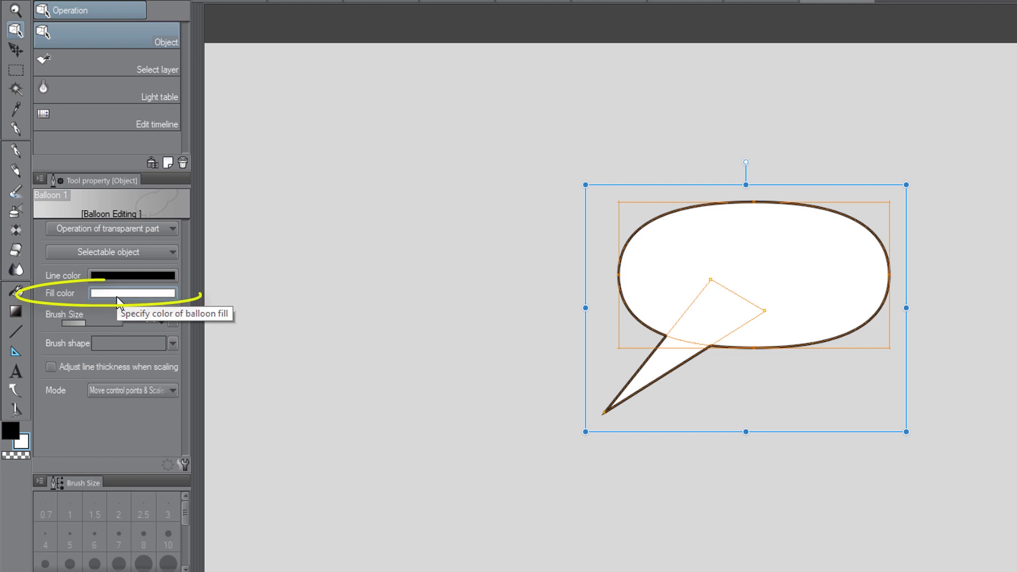
pyautogui.click(118, 296)
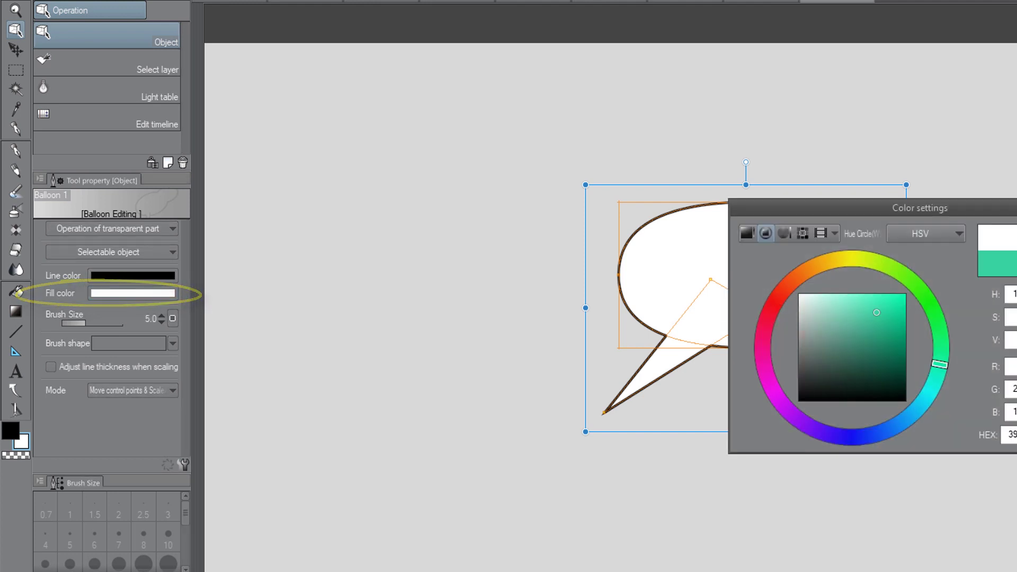
pyautogui.press('Return')
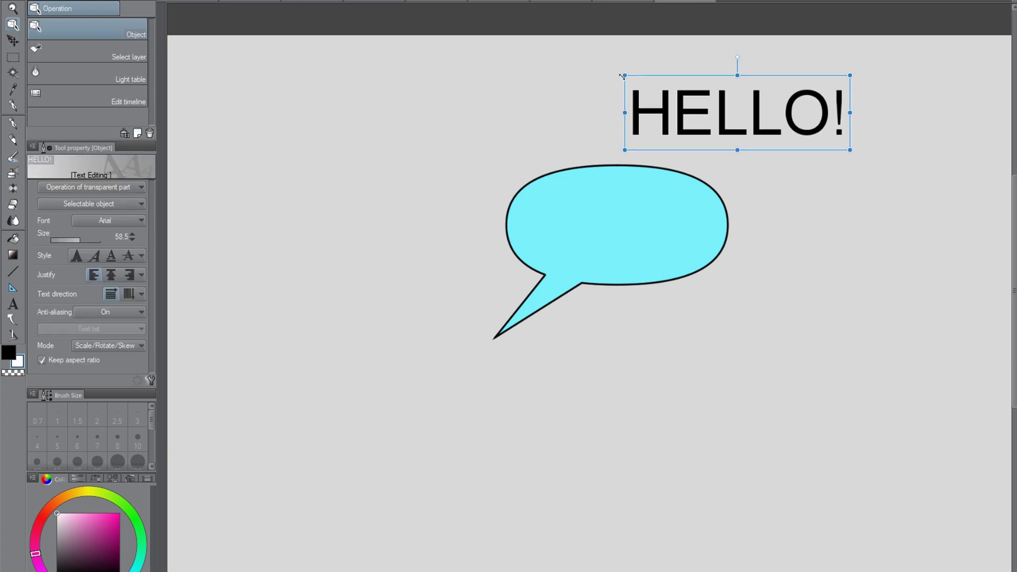
# Enlarge the HELLO! text slightly by its frame corner and rotate it clockwise.
pyautogui.moveTo(620, 75); pyautogui.dragTo(609, 72)
pyautogui.moveTo(730, 52); pyautogui.dragTo(776, 70)
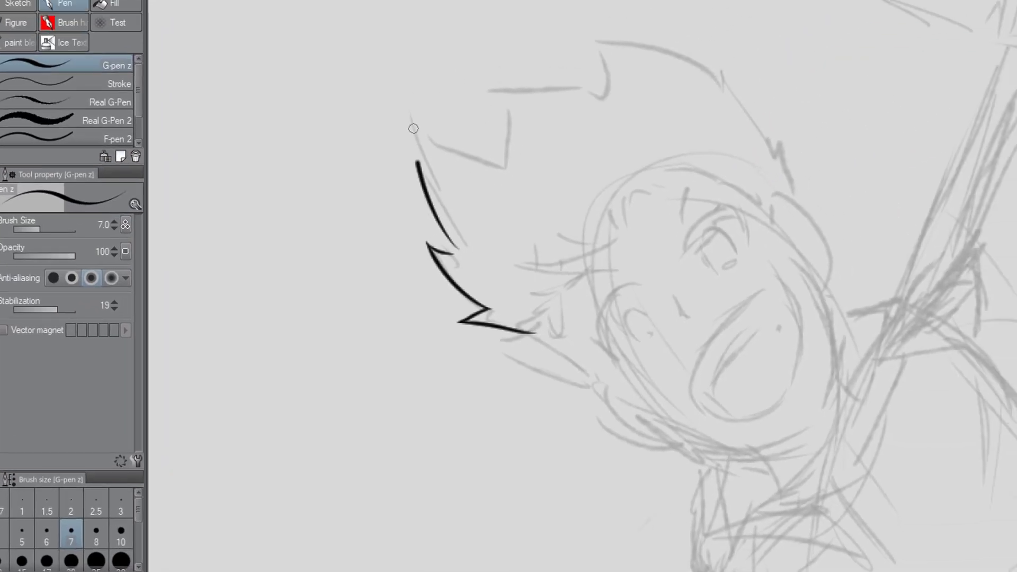
# Ink the outer hair curve with the G-pen, and transform it and the upper hair stroke so their ends meet.
pyautogui.moveTo(413, 128); pyautogui.dragTo(440, 230)
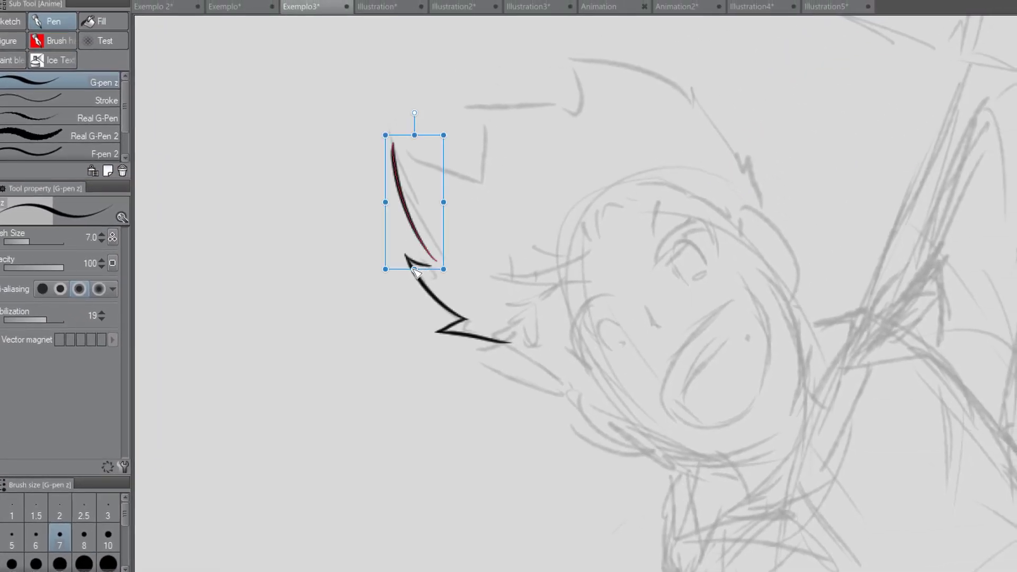
pyautogui.moveTo(413, 269); pyautogui.dragTo(407, 273)
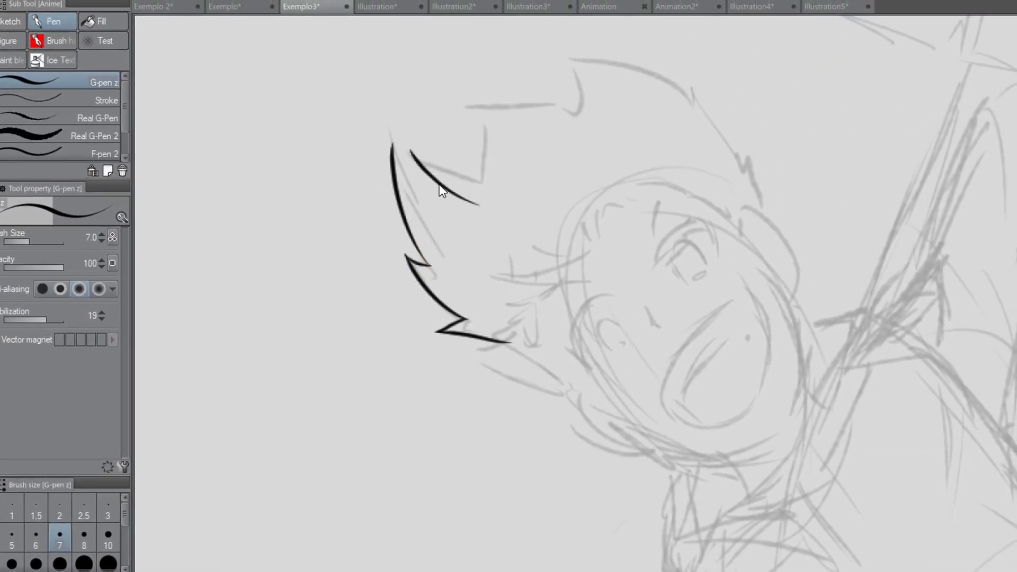
pyautogui.keyDown('ctrl'); pyautogui.click(440, 190); pyautogui.keyUp('ctrl')
pyautogui.moveTo(404, 140); pyautogui.dragTo(380, 132)
pyautogui.moveTo(487, 213); pyautogui.dragTo(476, 189)
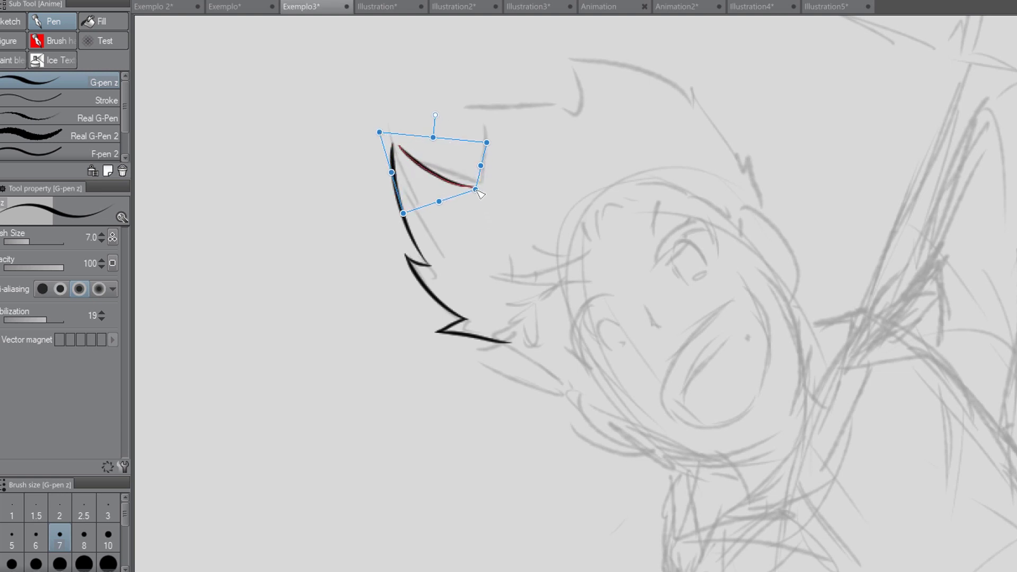
pyautogui.moveTo(379, 132); pyautogui.dragTo(368, 129)
# Select all inked hair strokes by area and adjust their shared transformation frame to fit the sketch.
pyautogui.moveTo(504, 87)
pyautogui.mouseDown()
pyautogui.moveTo(457, 372)
pyautogui.moveTo(365, 362)
pyautogui.mouseUp()
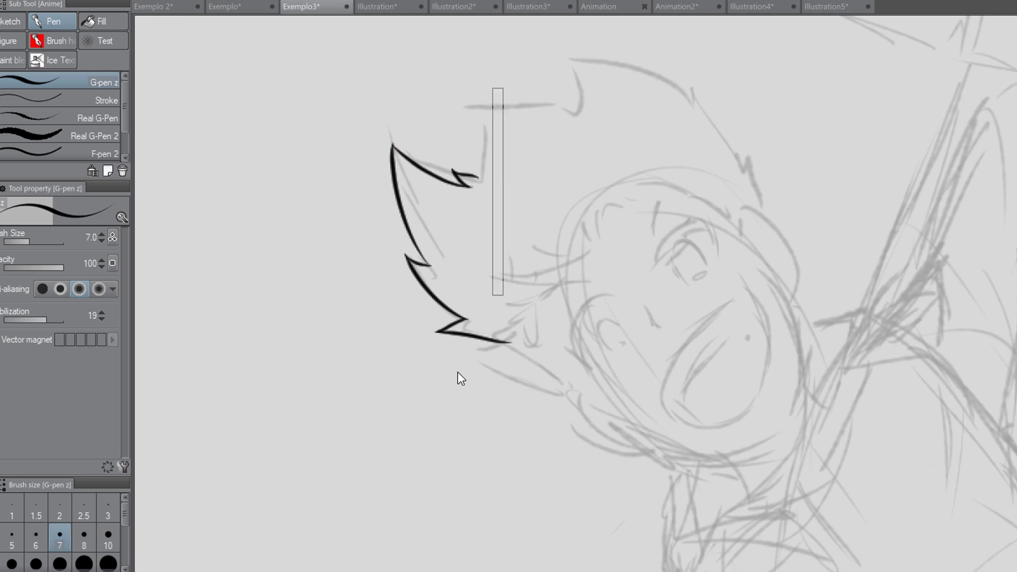
pyautogui.moveTo(385, 135)
pyautogui.mouseDown()
pyautogui.moveTo(375, 125)
pyautogui.moveTo(392, 137)
pyautogui.mouseUp()
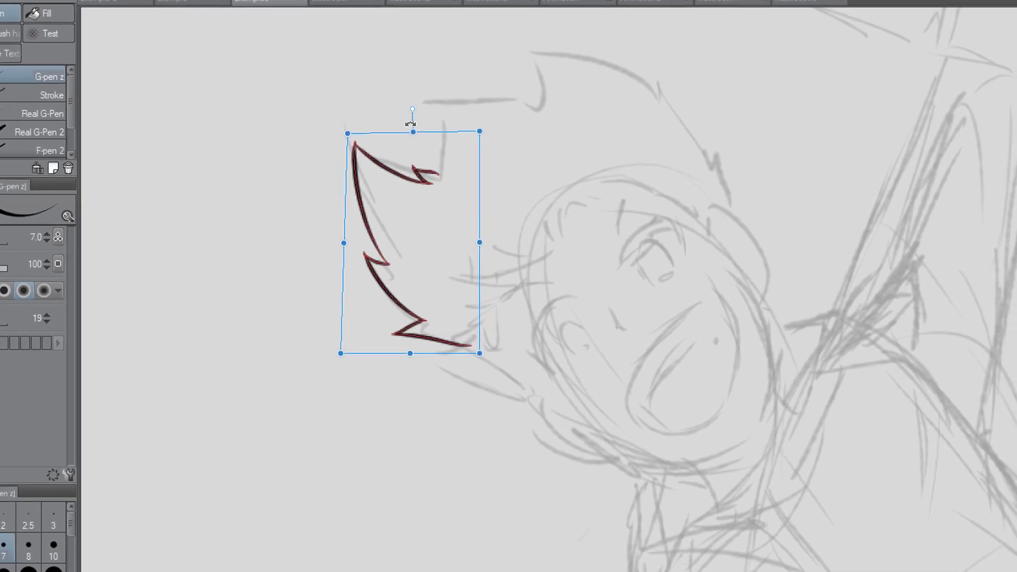
pyautogui.moveTo(455, 135); pyautogui.dragTo(453, 119)
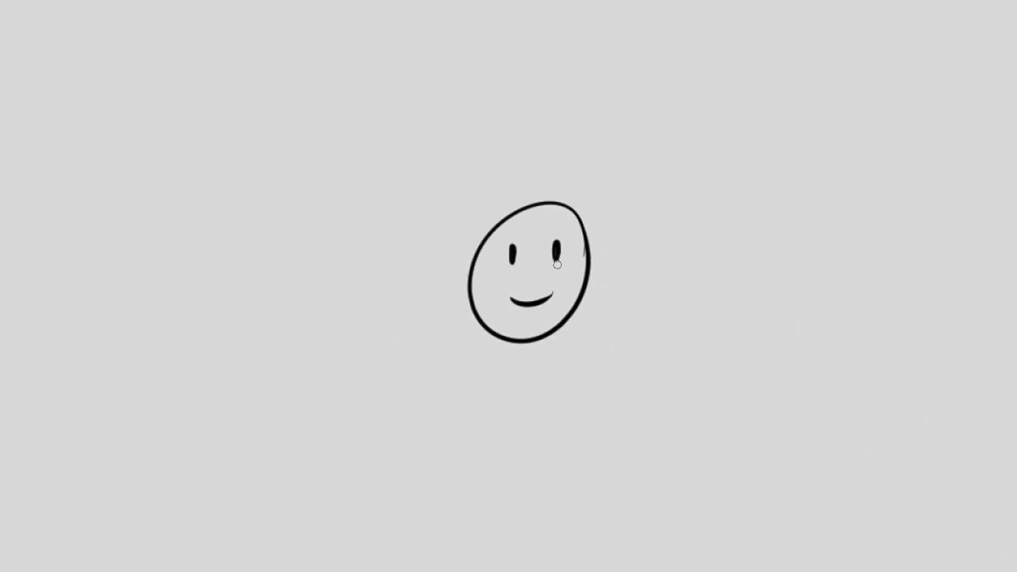
# Select the whole smiley face, duplicate it, and place the copy to the right of the original.
pyautogui.press('v')
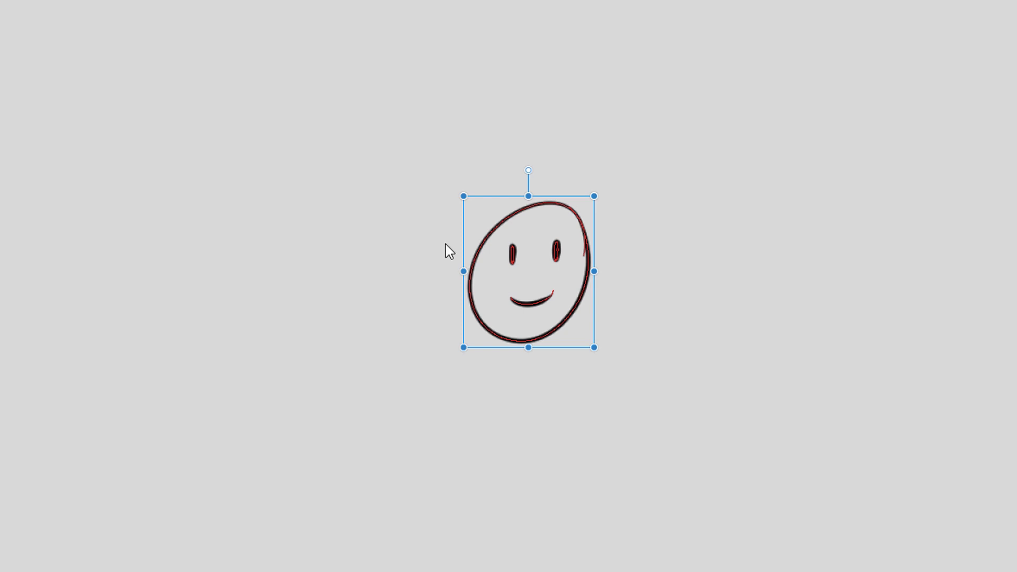
pyautogui.hotkey('ctrl', 'v')
pyautogui.moveTo(489, 238); pyautogui.dragTo(640, 236)
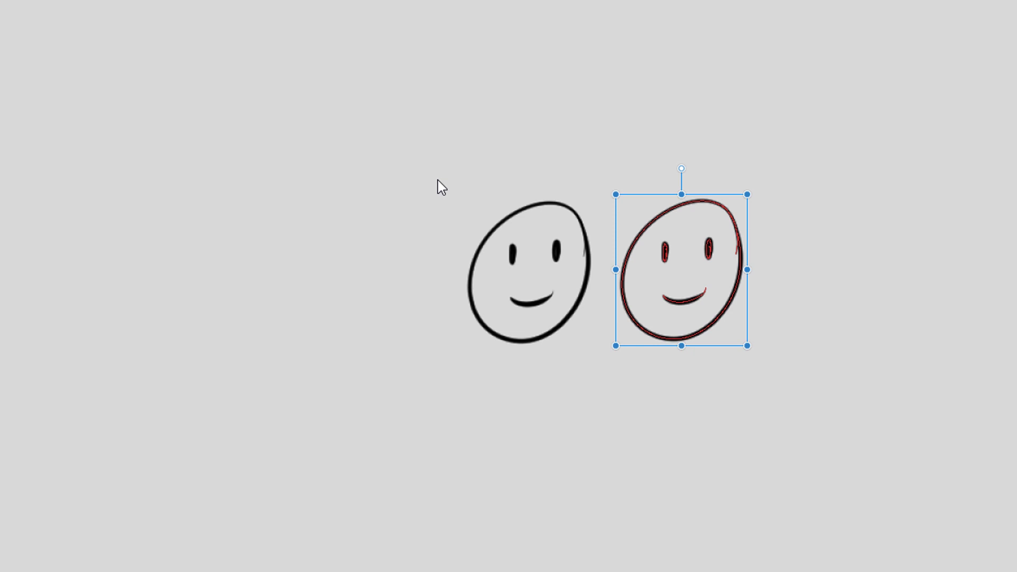
pyautogui.press('Return')
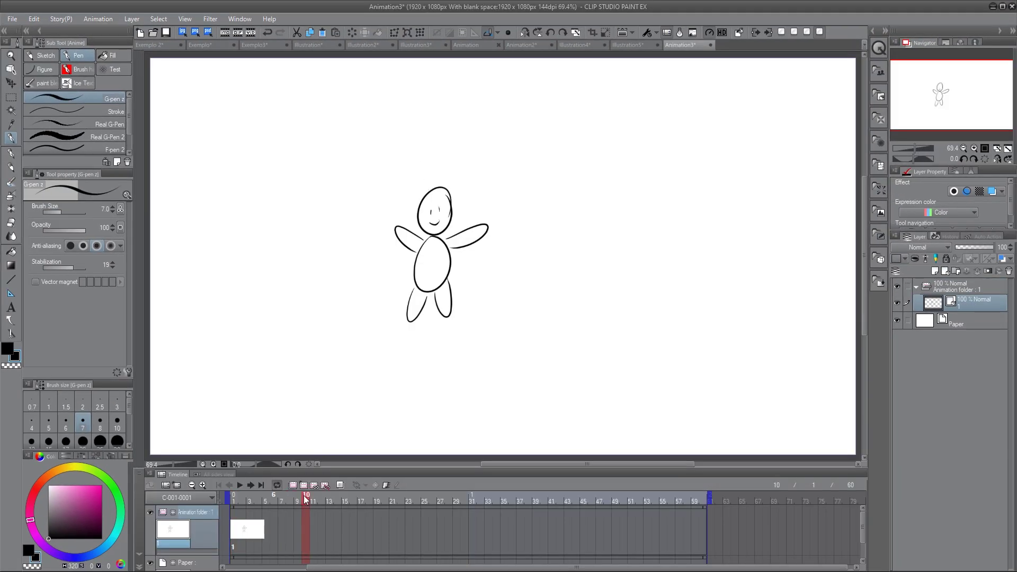
# Create a new animation cel at frame 10 and copy the whole stick figure from frame 1 into it.
pyautogui.click(303, 485)
pyautogui.click(234, 500)
pyautogui.moveTo(519, 152)
pyautogui.mouseDown()
pyautogui.moveTo(464, 247)
pyautogui.moveTo(364, 330)
pyautogui.mouseUp()
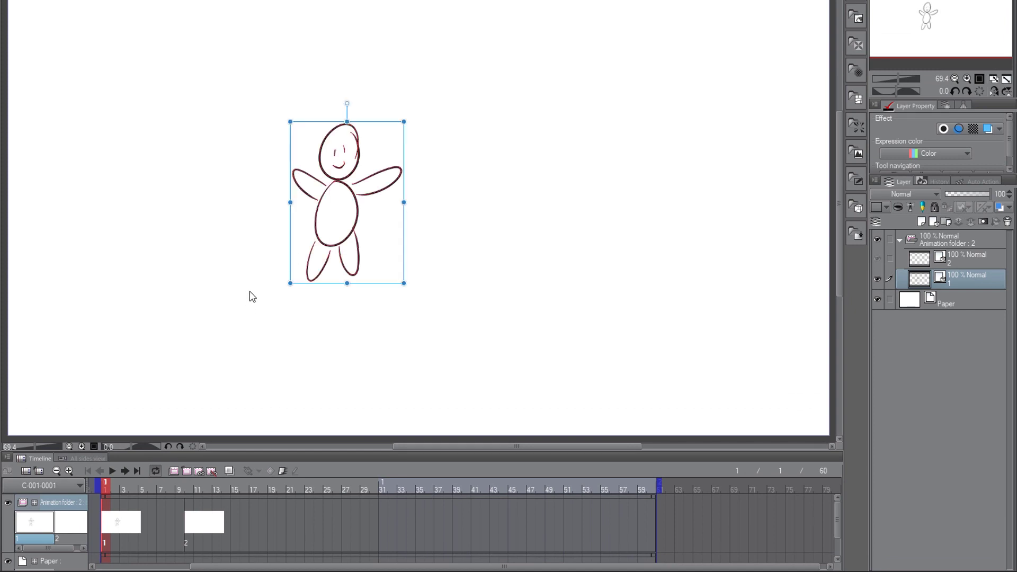
pyautogui.click(189, 488)
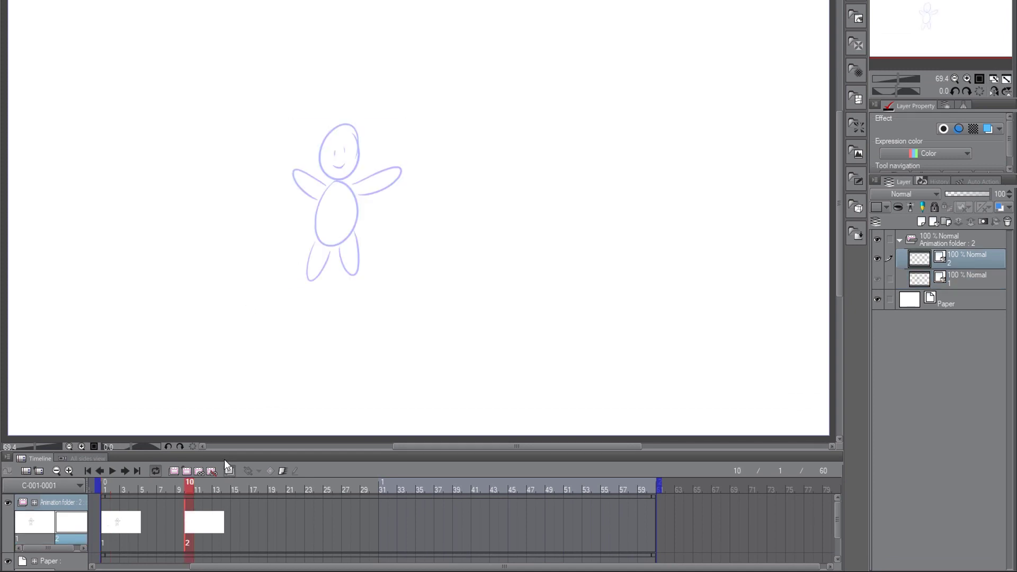
pyautogui.hotkey('ctrl', 'v')
pyautogui.click(245, 148)
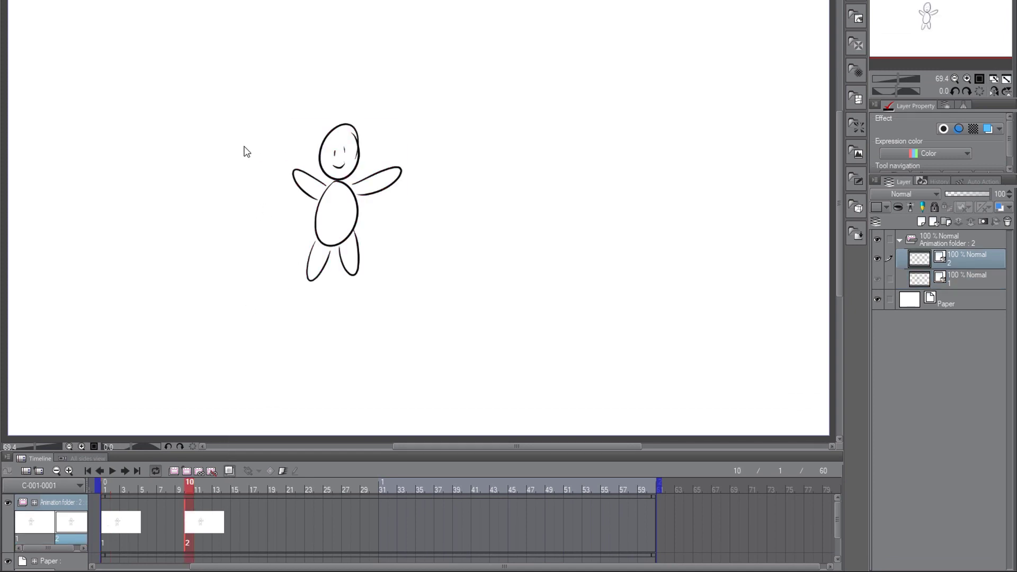
# On the frame 10 cel, rotate the figure's raised right-hand arm upward and adjust the opposite arm.
pyautogui.click(381, 172)
pyautogui.moveTo(376, 147); pyautogui.dragTo(364, 143)
pyautogui.press('Return')
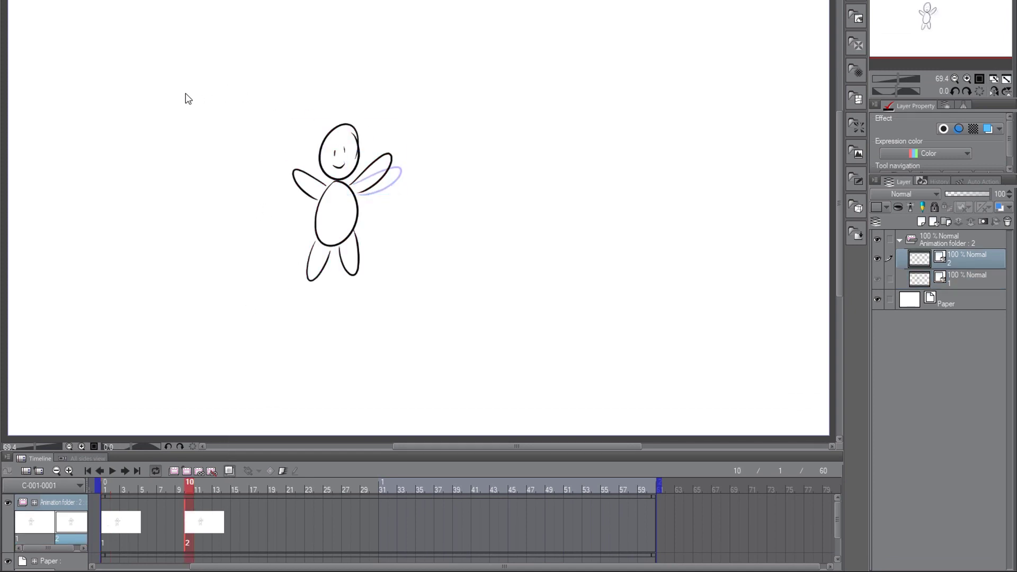
pyautogui.moveTo(290, 160); pyautogui.dragTo(296, 154)
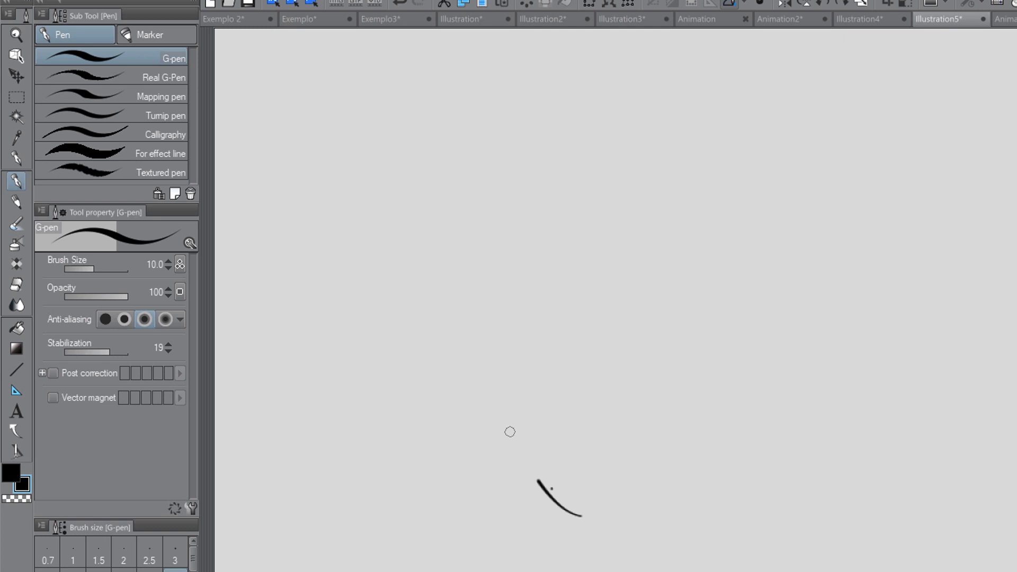
# Draw six curved strokes with the G-pen at brush size 10, forming overlapping crossings that climb diagonally across the canvas.
pyautogui.moveTo(510, 432); pyautogui.dragTo(479, 263)
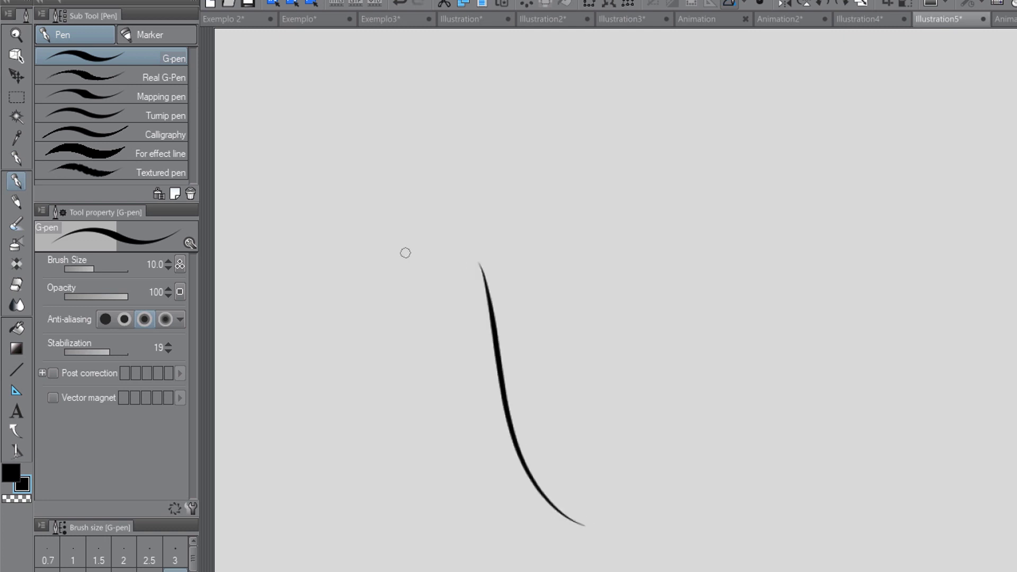
pyautogui.moveTo(394, 290); pyautogui.dragTo(679, 354)
pyautogui.moveTo(635, 373); pyautogui.dragTo(568, 144)
pyautogui.moveTo(511, 170); pyautogui.dragTo(769, 216)
pyautogui.moveTo(706, 233); pyautogui.dragTo(632, 73)
pyautogui.moveTo(600, 109); pyautogui.dragTo(834, 158)
# Use the Vector eraser to remove whole lines, and trim the crossing strokes' overhanging ends up to their intersections.
pyautogui.press('e')
pyautogui.click(151, 116)
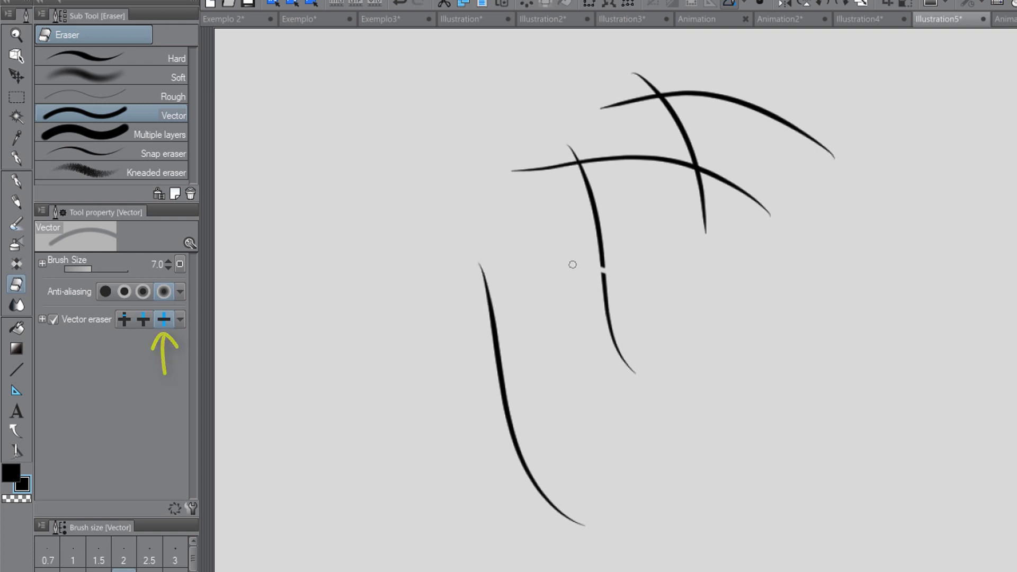
pyautogui.moveTo(572, 264)
pyautogui.mouseDown()
pyautogui.moveTo(555, 249)
pyautogui.moveTo(624, 189)
pyautogui.mouseUp()
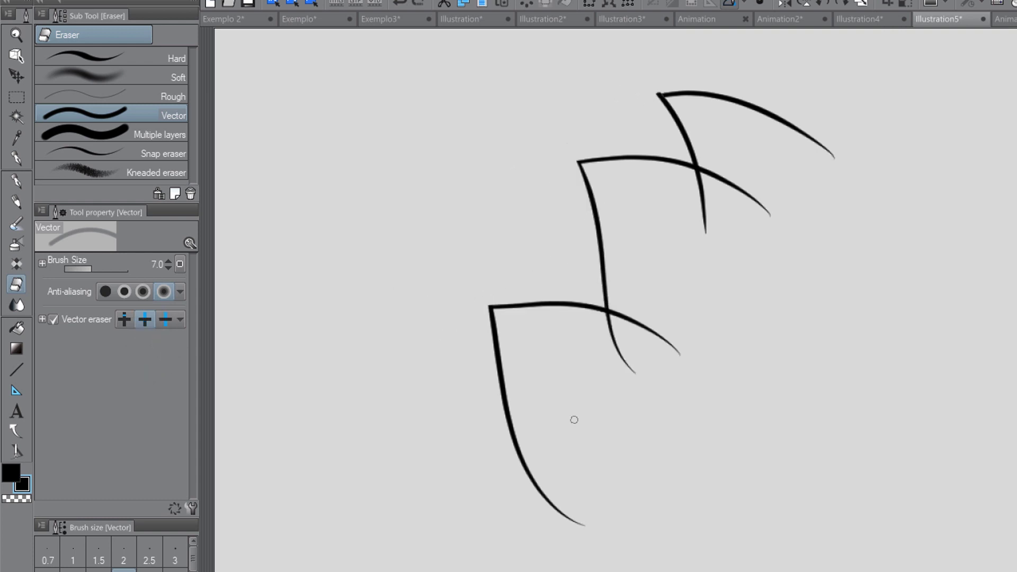
pyautogui.moveTo(659, 301); pyautogui.dragTo(740, 181)
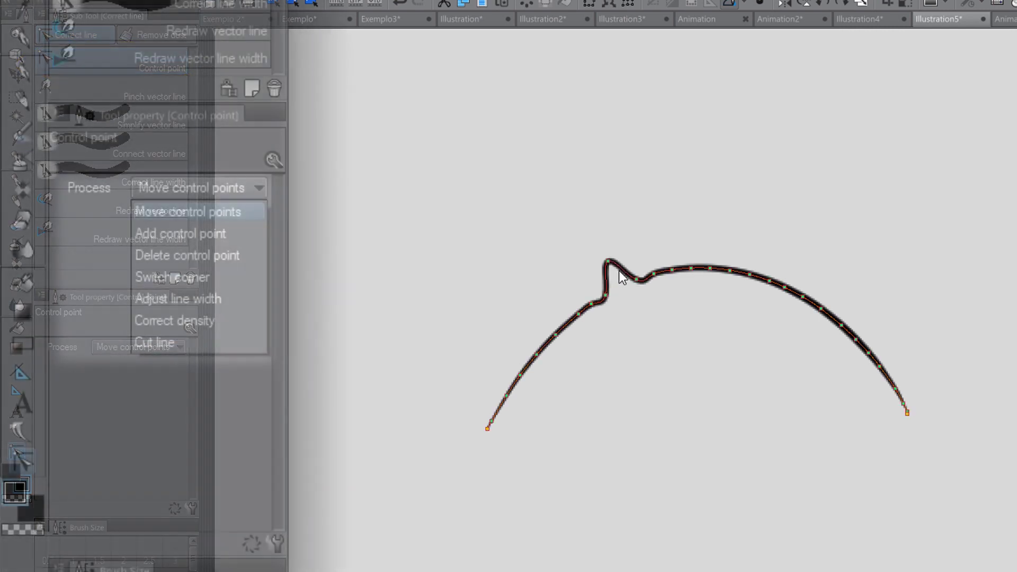
# Try moving and adding control points on the arc's left slope, and undo the edits.
pyautogui.moveTo(636, 279)
pyautogui.mouseDown()
pyautogui.moveTo(647, 303)
pyautogui.moveTo(646, 245)
pyautogui.mouseUp()
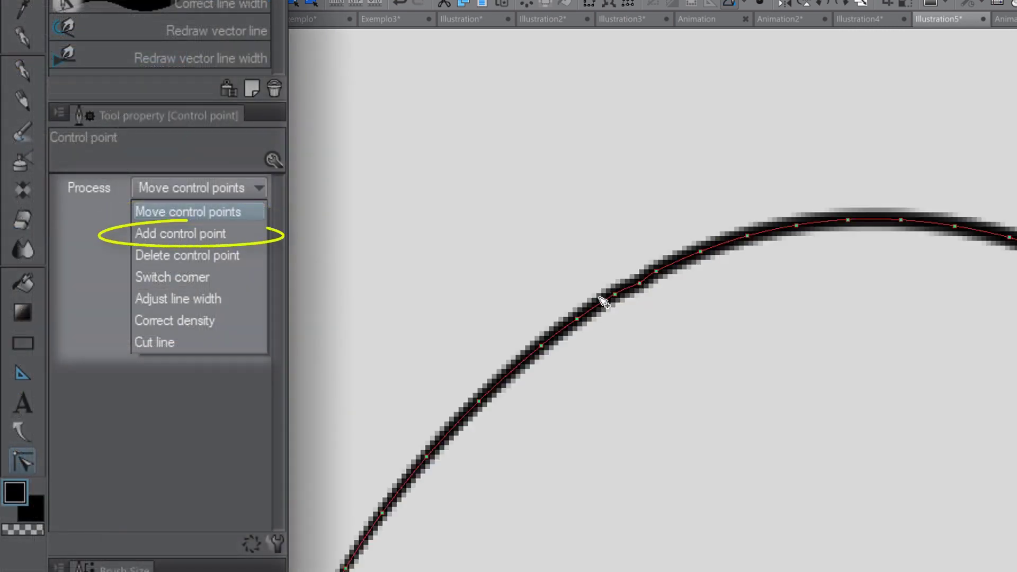
pyautogui.click(592, 308)
pyautogui.hotkey('ctrl', 'z')
pyautogui.hotkey('ctrl', 'z')
pyautogui.hotkey('ctrl', 'z')
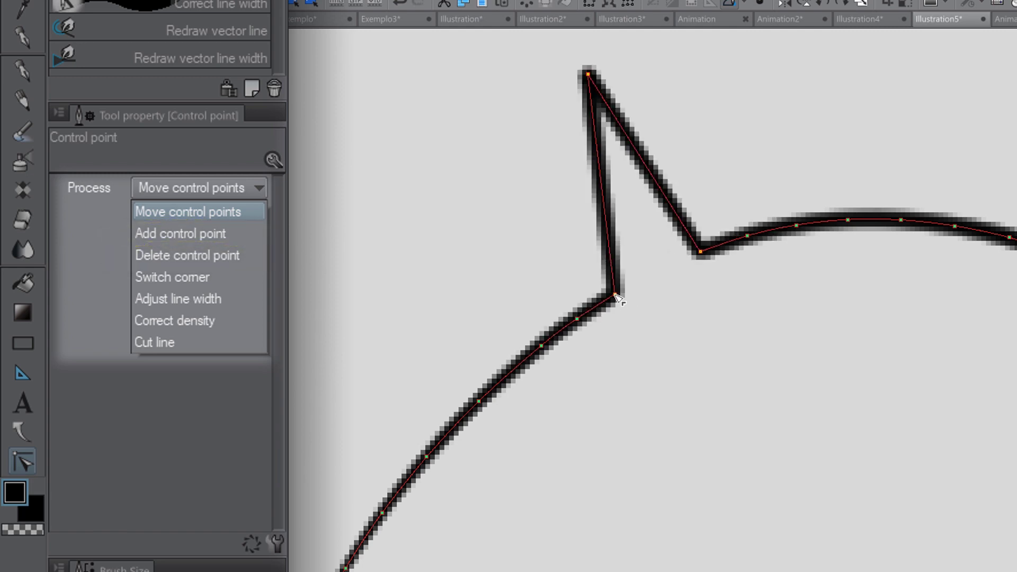
# Switch the corner type of the control points at the spike's tip and both of its base points.
pyautogui.click(615, 295)
pyautogui.click(700, 252)
pyautogui.click(586, 71)
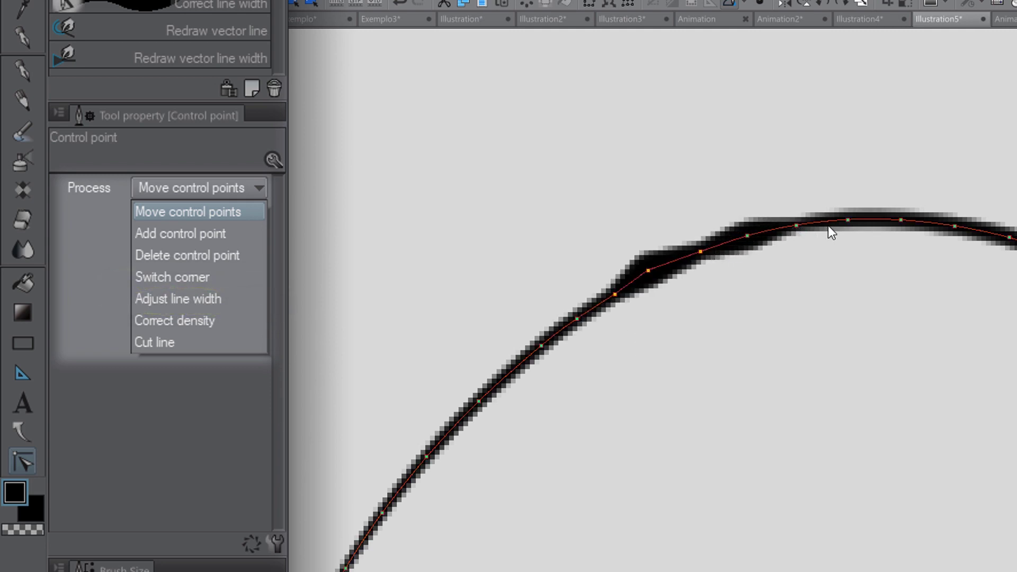
# Adjust the line width at a control point near the arc's crest and correct the density of its left section.
pyautogui.moveTo(859, 223); pyautogui.dragTo(879, 223)
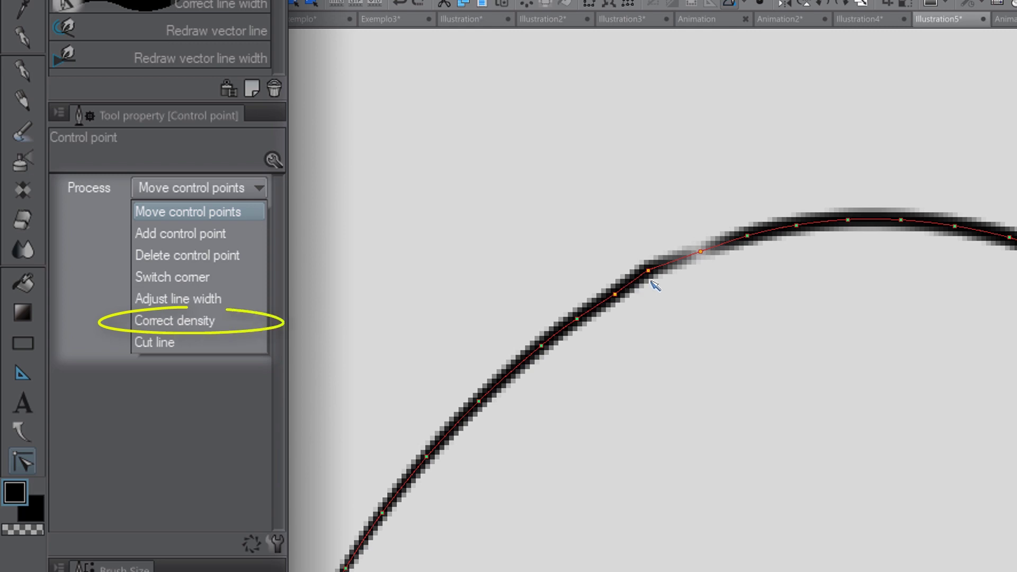
pyautogui.moveTo(655, 285)
pyautogui.mouseDown()
pyautogui.moveTo(675, 277)
pyautogui.moveTo(613, 291)
pyautogui.moveTo(710, 279)
pyautogui.mouseUp()
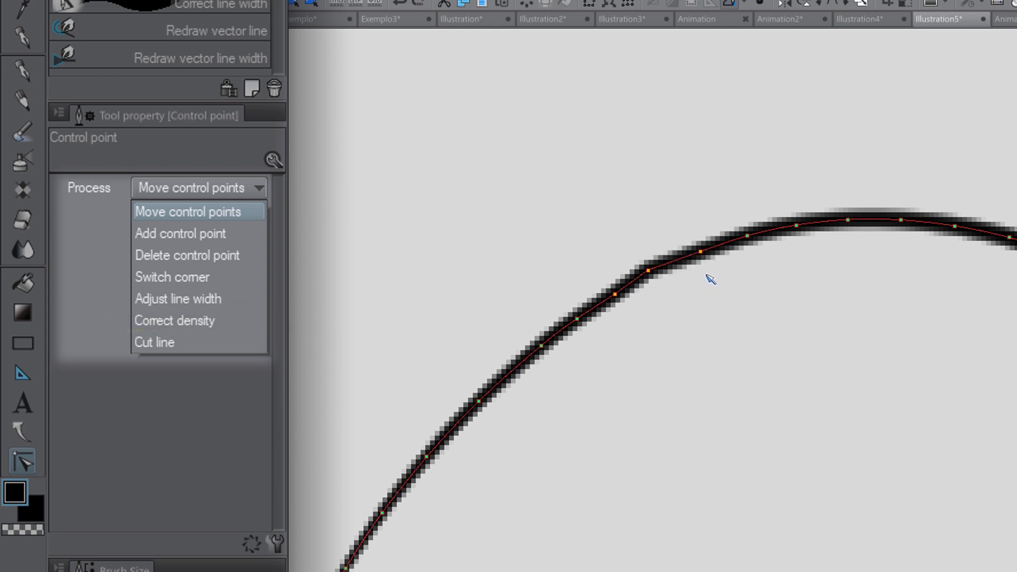
# Cut the arc left of its crest and move the two cut ends upward.
pyautogui.moveTo(755, 235); pyautogui.dragTo(760, 182)
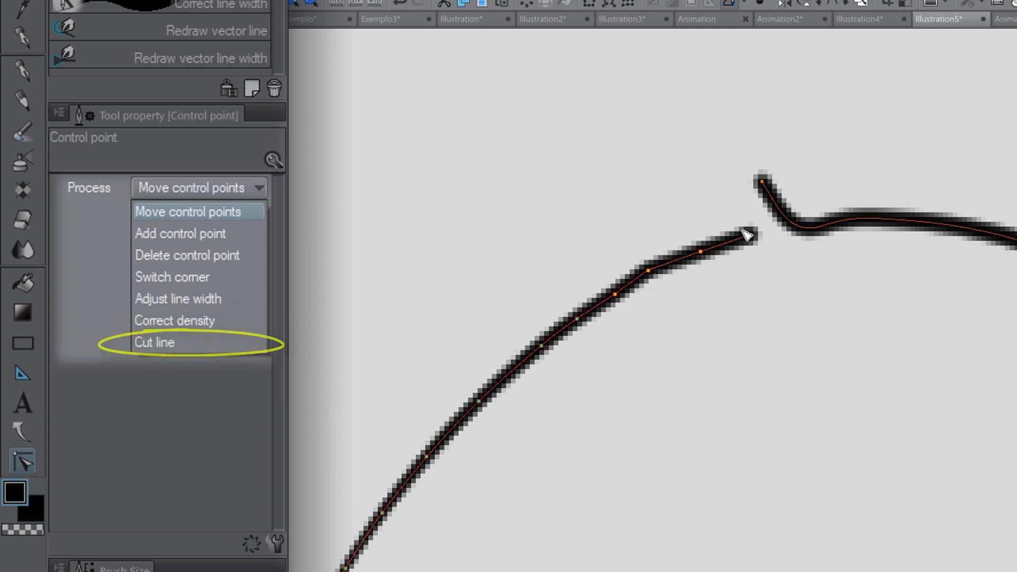
pyautogui.moveTo(744, 234); pyautogui.dragTo(715, 182)
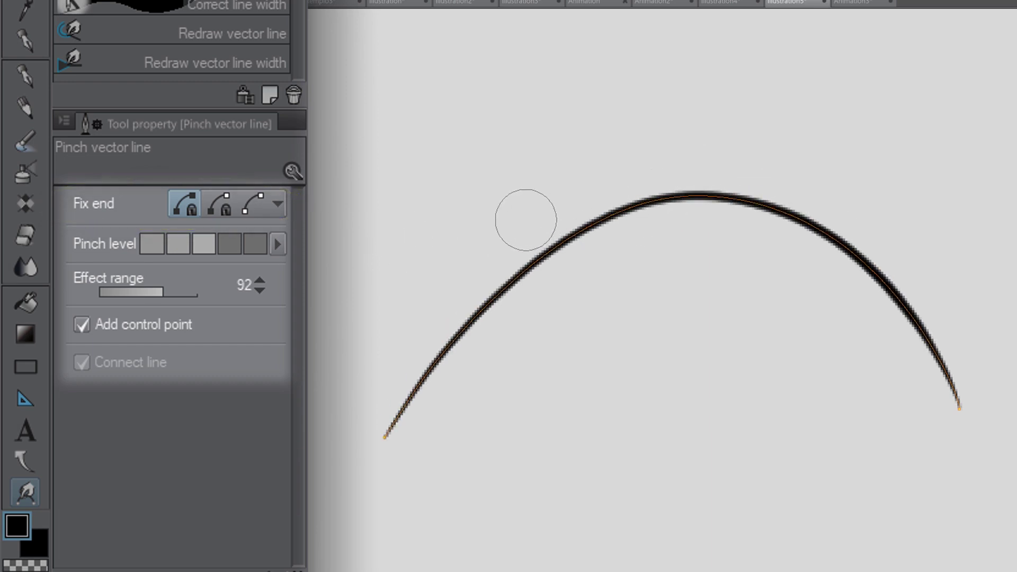
# Bend the arc with Pinch vector line at effect range 92, with Add control point enabled.
pyautogui.moveTo(524, 218)
pyautogui.mouseDown()
pyautogui.moveTo(630, 208)
pyautogui.moveTo(650, 183)
pyautogui.moveTo(595, 154)
pyautogui.moveTo(646, 175)
pyautogui.moveTo(656, 254)
pyautogui.moveTo(652, 191)
pyautogui.moveTo(649, 204)
pyautogui.mouseUp()
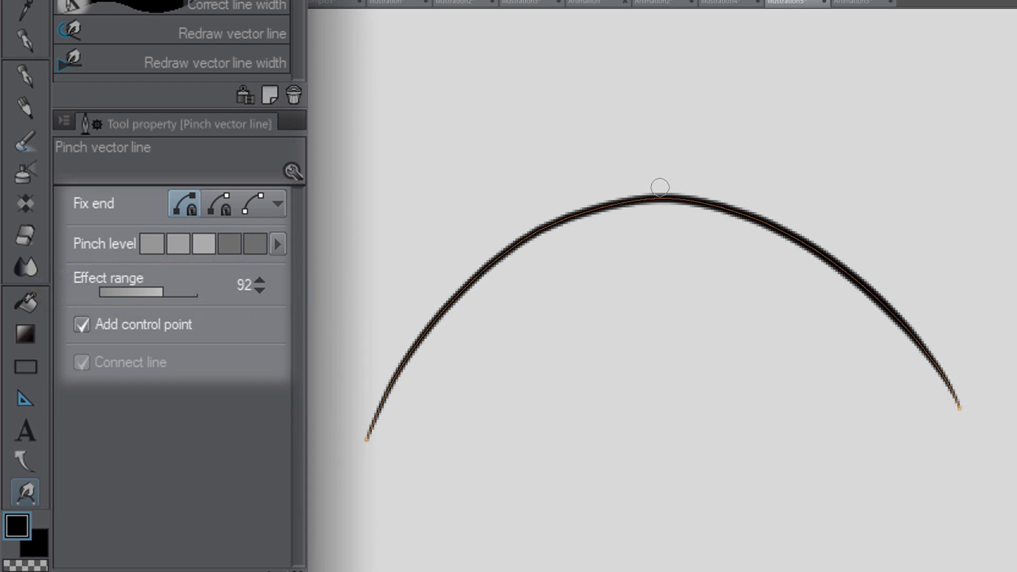
pyautogui.moveTo(658, 198)
pyautogui.mouseDown()
pyautogui.moveTo(656, 186)
pyautogui.moveTo(681, 177)
pyautogui.moveTo(618, 199)
pyautogui.moveTo(672, 199)
pyautogui.mouseUp()
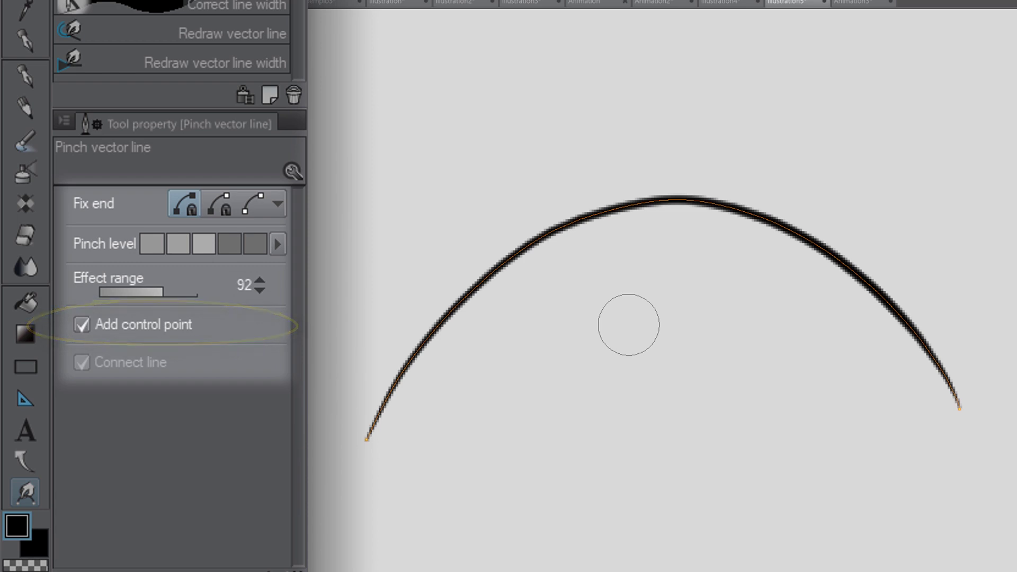
pyautogui.moveTo(609, 211); pyautogui.dragTo(625, 164)
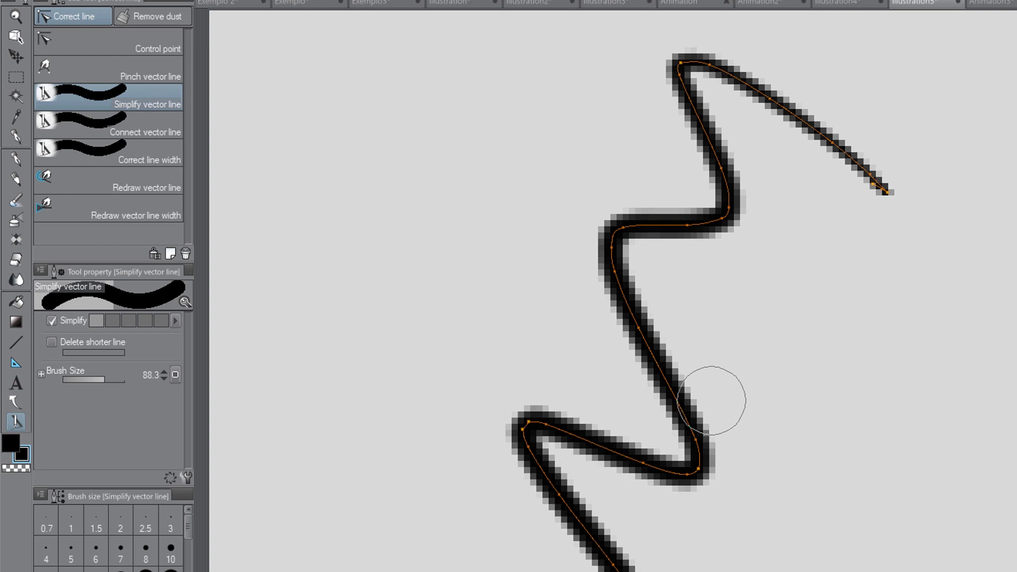
# Simplify the zigzag vector line with an 88.3 brush and connect the gaps in the broken diagonal lines.
pyautogui.scroll(1, 689, 261)
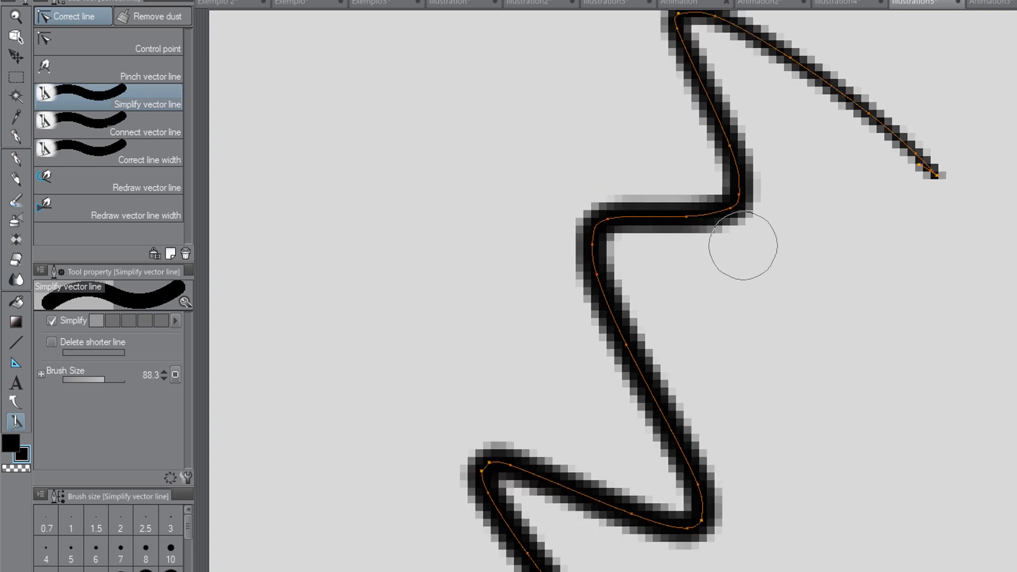
pyautogui.scroll(-3, 734, 256)
pyautogui.moveTo(739, 199); pyautogui.dragTo(710, 158)
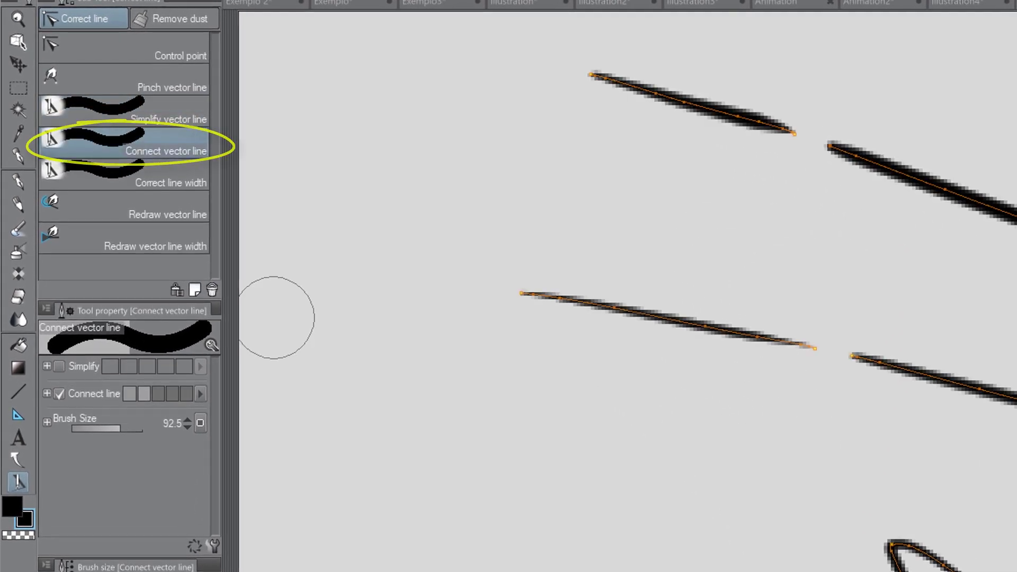
pyautogui.moveTo(841, 162); pyautogui.dragTo(808, 146)
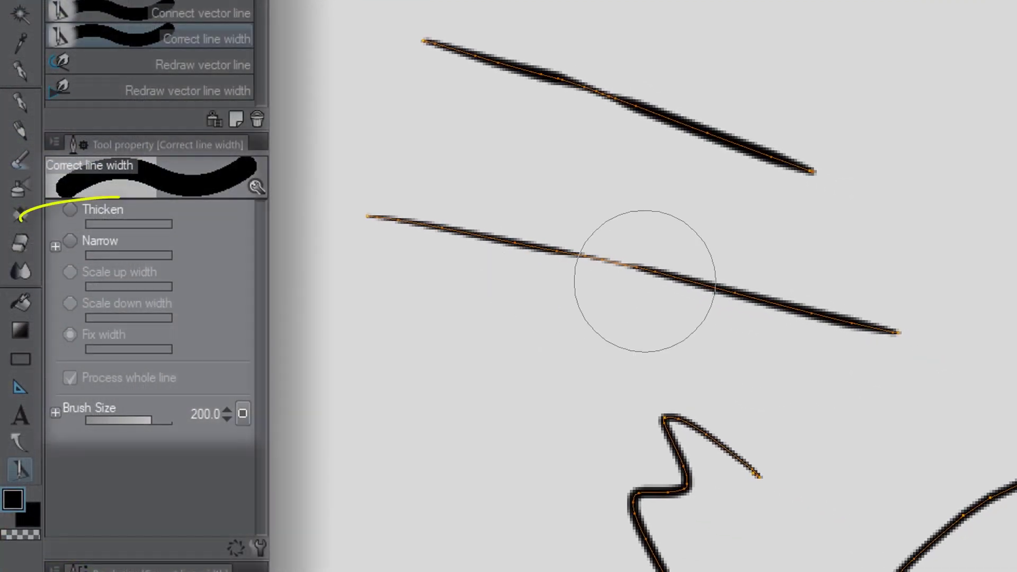
# Use Correct line width with a 200 brush to thicken, narrow and scale the width of the lower diagonal line.
pyautogui.moveTo(646, 284)
pyautogui.mouseDown()
pyautogui.moveTo(576, 267)
pyautogui.moveTo(724, 315)
pyautogui.mouseUp()
pyautogui.moveTo(632, 280)
pyautogui.mouseDown()
pyautogui.moveTo(633, 291)
pyautogui.moveTo(737, 295)
pyautogui.mouseUp()
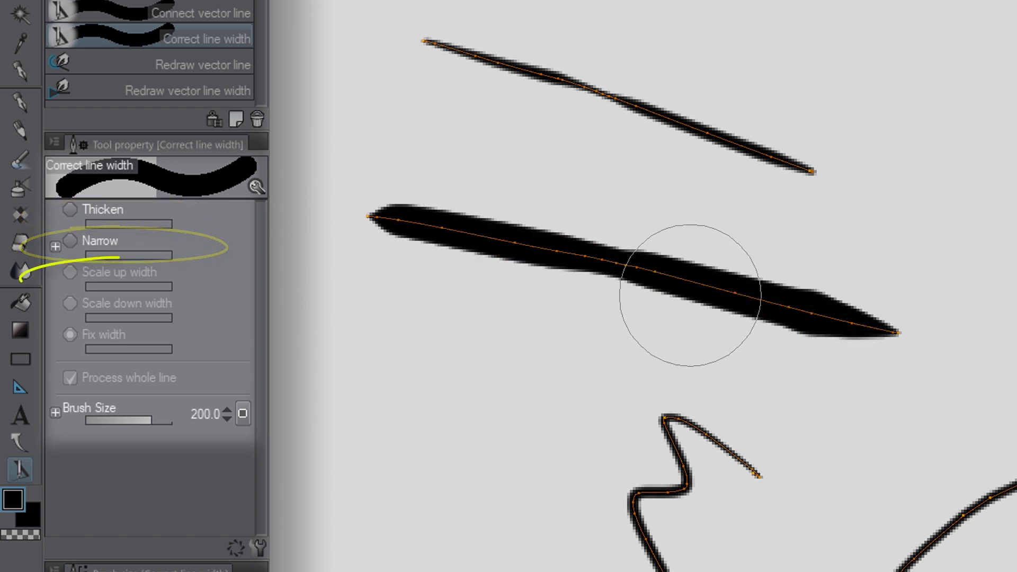
pyautogui.moveTo(689, 295)
pyautogui.mouseDown()
pyautogui.moveTo(421, 221)
pyautogui.moveTo(646, 291)
pyautogui.moveTo(724, 308)
pyautogui.moveTo(524, 243)
pyautogui.moveTo(741, 305)
pyautogui.moveTo(454, 239)
pyautogui.mouseUp()
pyautogui.moveTo(750, 301); pyautogui.dragTo(411, 229)
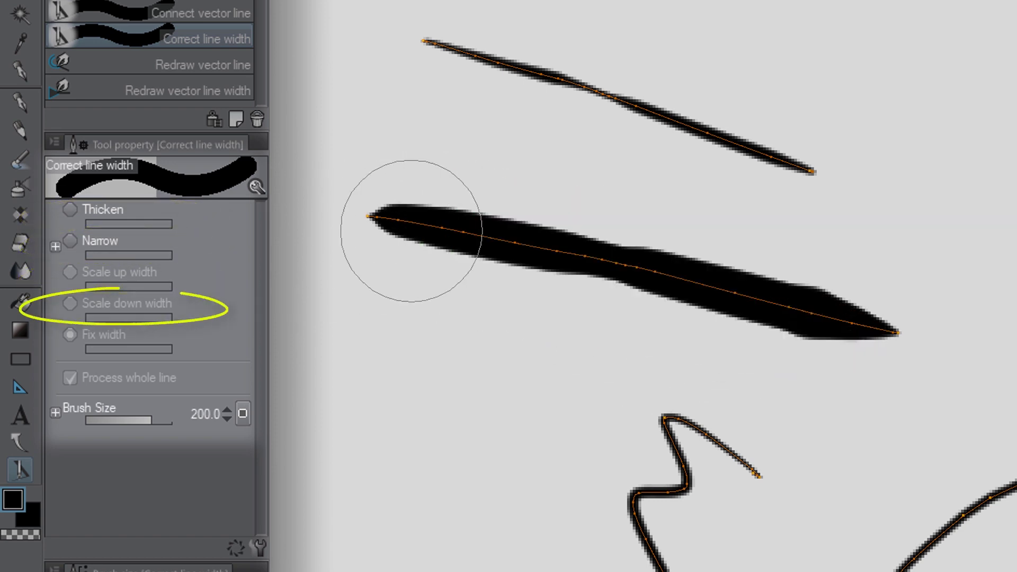
pyautogui.moveTo(803, 310); pyautogui.dragTo(455, 235)
pyautogui.moveTo(776, 303)
pyautogui.mouseDown()
pyautogui.moveTo(660, 270)
pyautogui.moveTo(466, 242)
pyautogui.mouseUp()
# Apply Fix width to both diagonal lines and the zigzag, giving them one uniform thick width.
pyautogui.moveTo(844, 319); pyautogui.dragTo(353, 216)
pyautogui.moveTo(803, 176); pyautogui.dragTo(471, 53)
pyautogui.moveTo(678, 346); pyautogui.dragTo(582, 556)
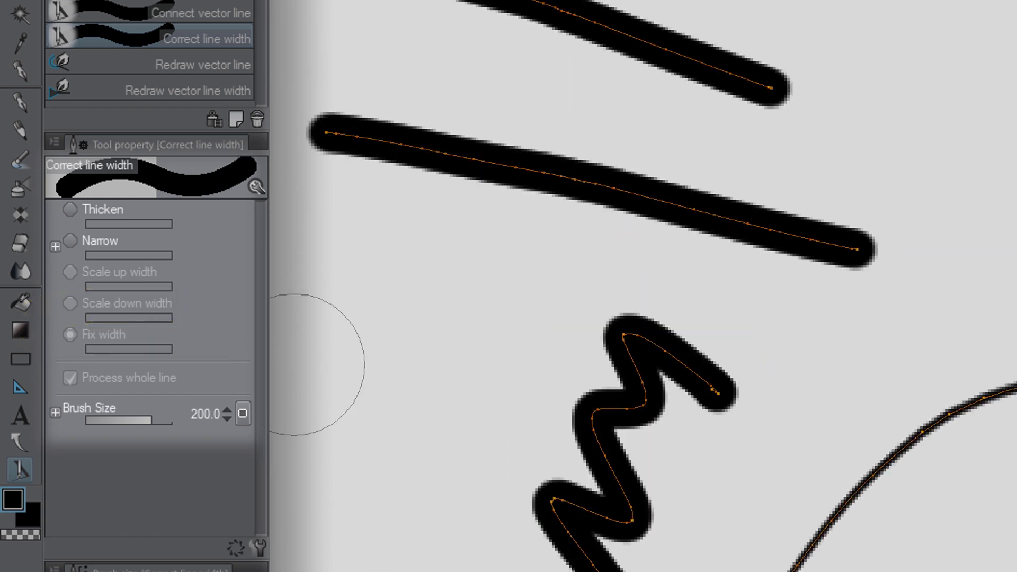
pyautogui.moveTo(293, 363); pyautogui.dragTo(386, 496)
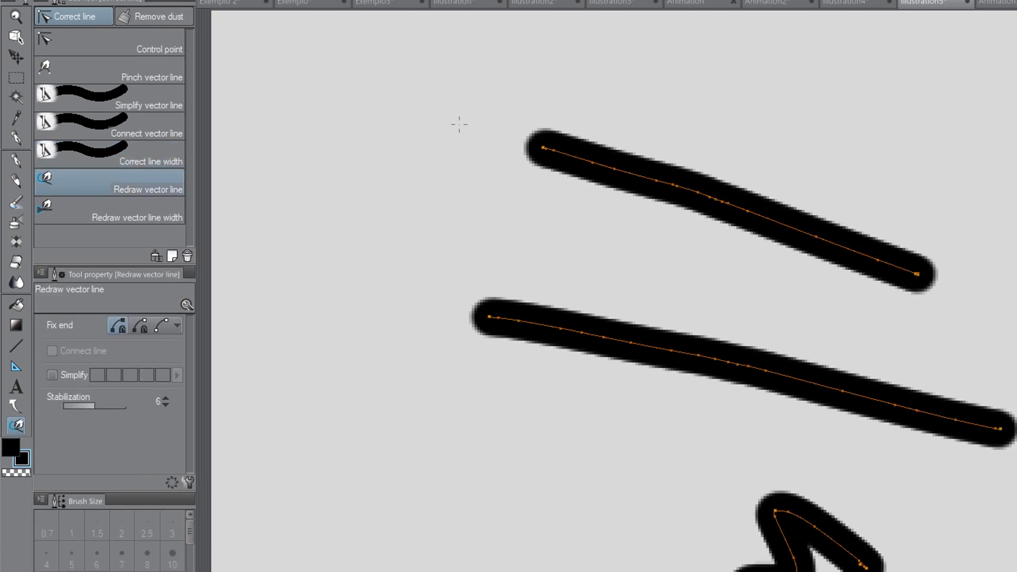
# Redraw the upper diagonal line as a wavy curve and redraw the lower line's width with a size 8 brush.
pyautogui.moveTo(536, 143)
pyautogui.mouseDown()
pyautogui.moveTo(658, 130)
pyautogui.moveTo(682, 206)
pyautogui.moveTo(736, 222)
pyautogui.moveTo(807, 175)
pyautogui.moveTo(884, 272)
pyautogui.moveTo(932, 272)
pyautogui.mouseUp()
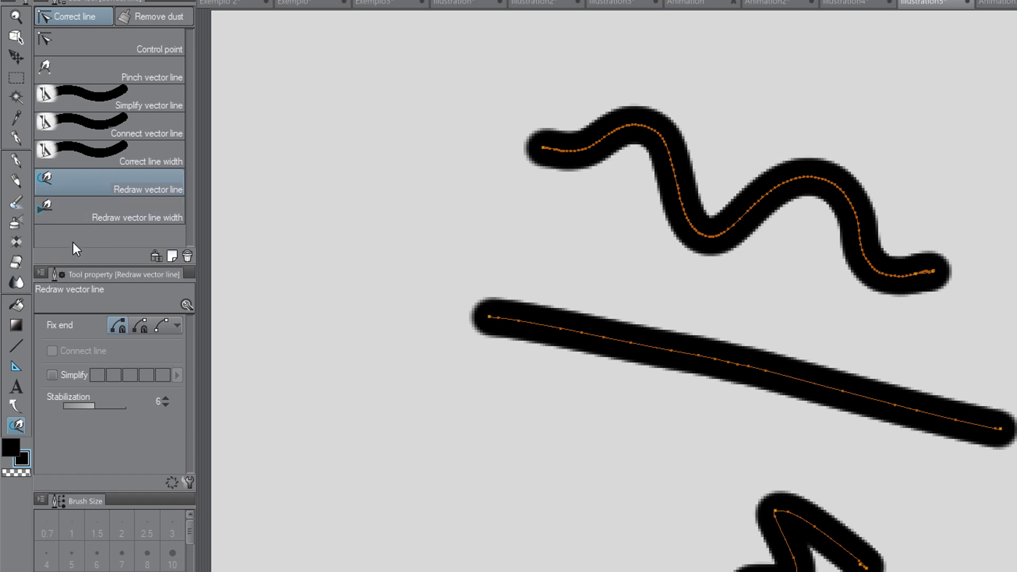
pyautogui.click(82, 217)
pyautogui.moveTo(512, 319); pyautogui.dragTo(569, 328)
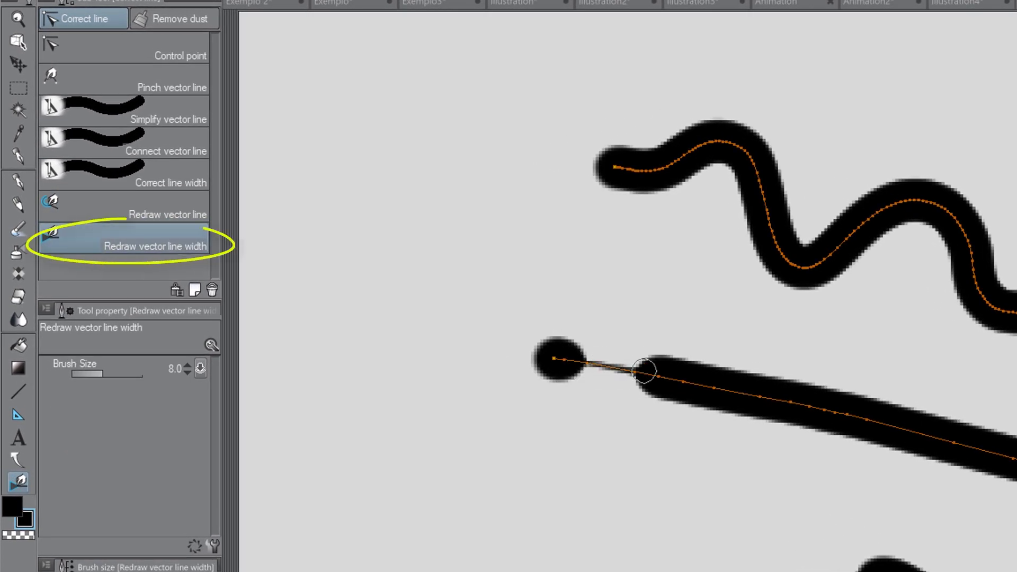
pyautogui.moveTo(644, 370); pyautogui.dragTo(932, 441)
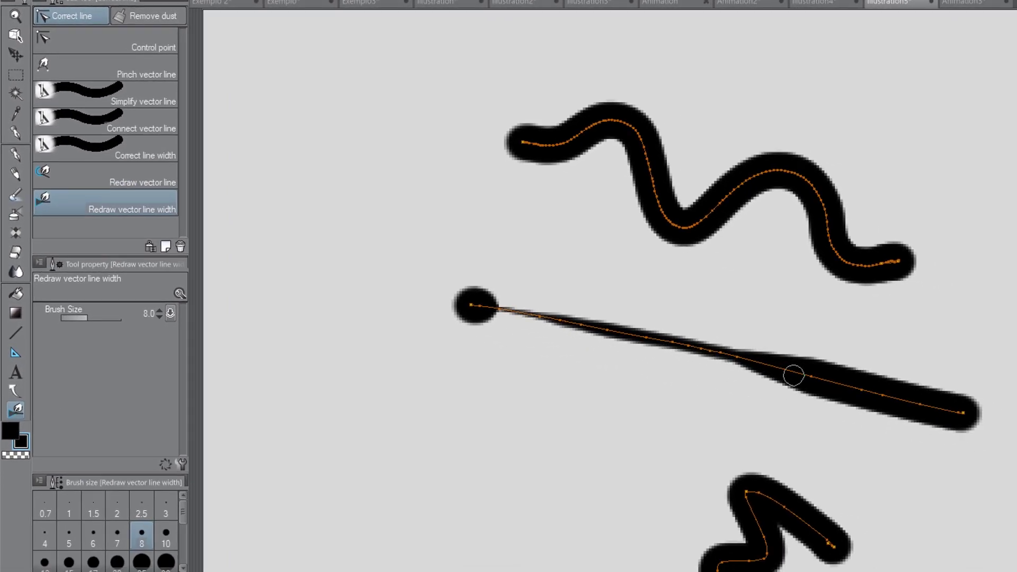
pyautogui.moveTo(792, 376); pyautogui.dragTo(980, 421)
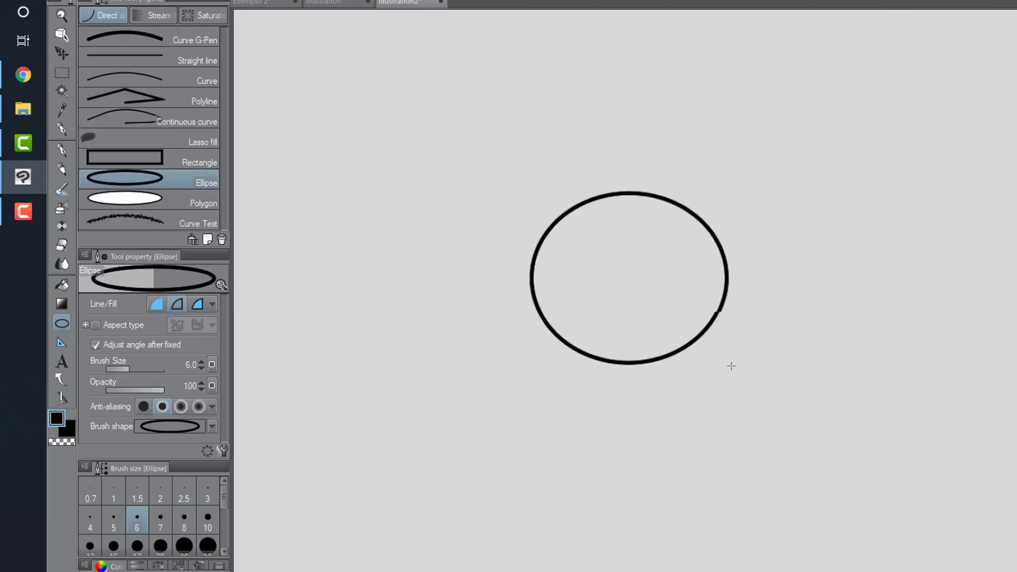
# Tilt and place the outlined ellipse, and draw an outlined rectangle to its left.
pyautogui.moveTo(730, 363); pyautogui.dragTo(732, 371)
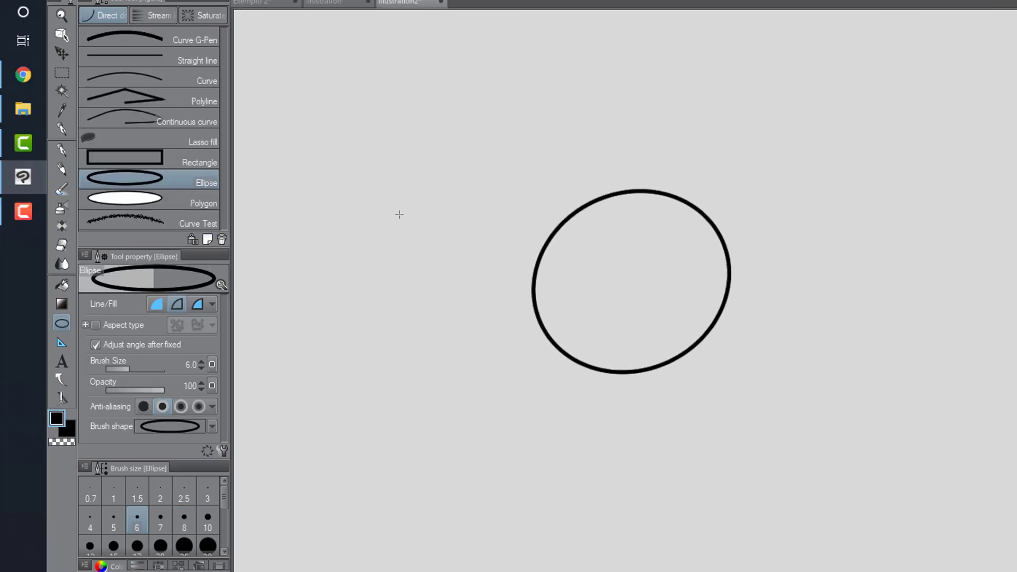
pyautogui.click(164, 157)
pyautogui.moveTo(298, 184); pyautogui.dragTo(478, 391)
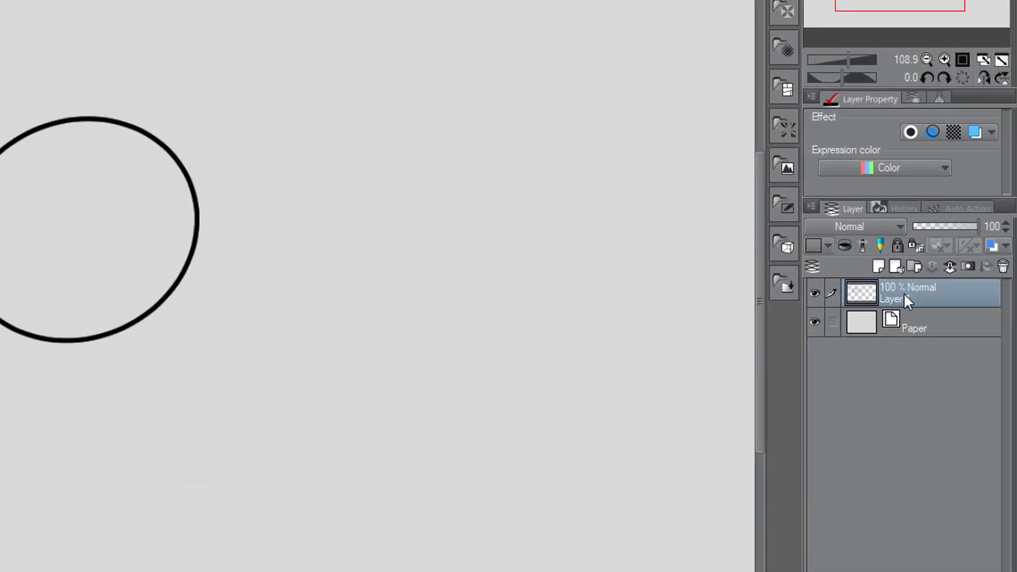
# Convert the layer holding the ellipse and rectangle to a vector layer, keeping the original layer.
pyautogui.rightClick(903, 292)
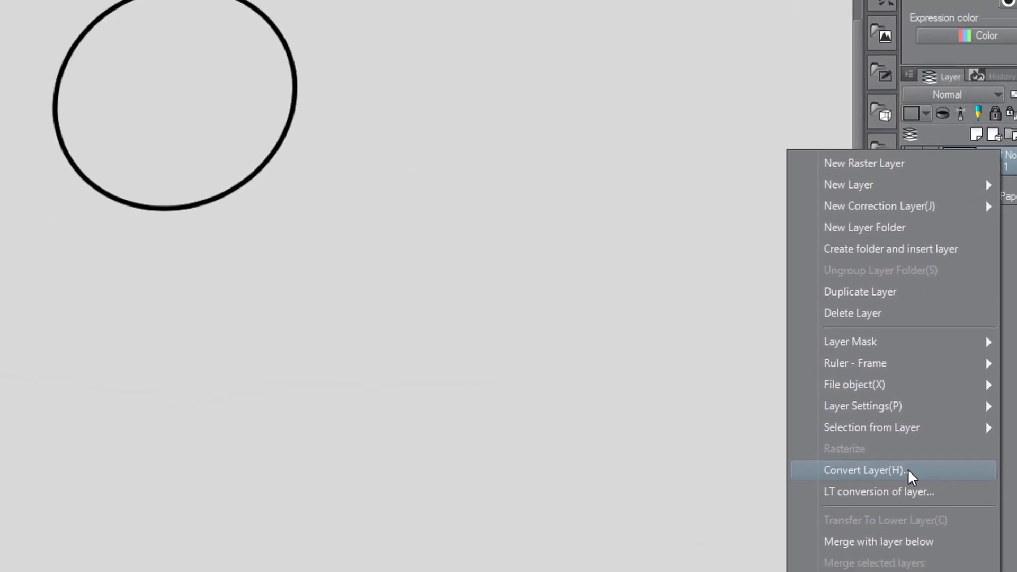
pyautogui.click(723, 402)
pyautogui.click(524, 256)
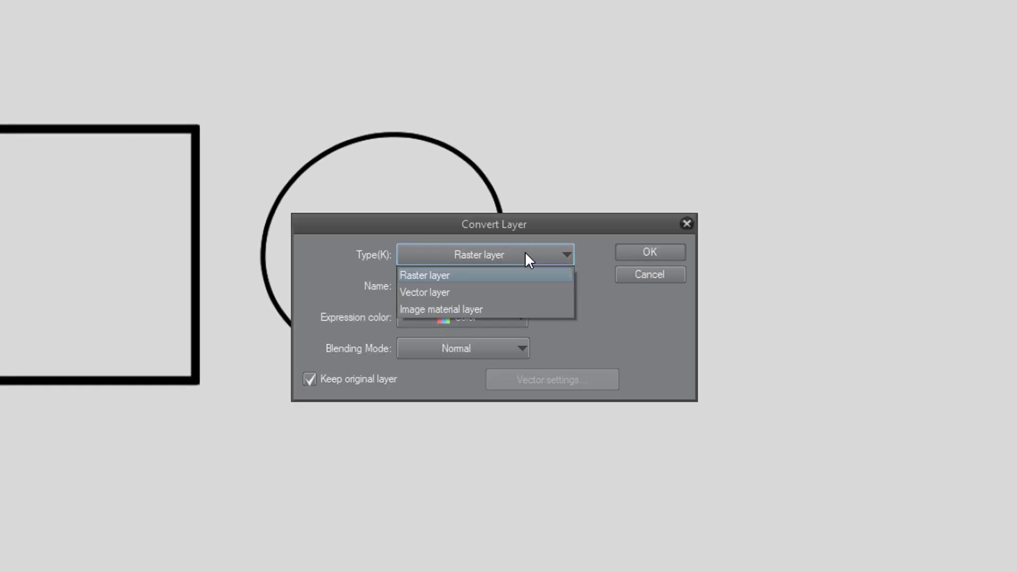
pyautogui.click(450, 294)
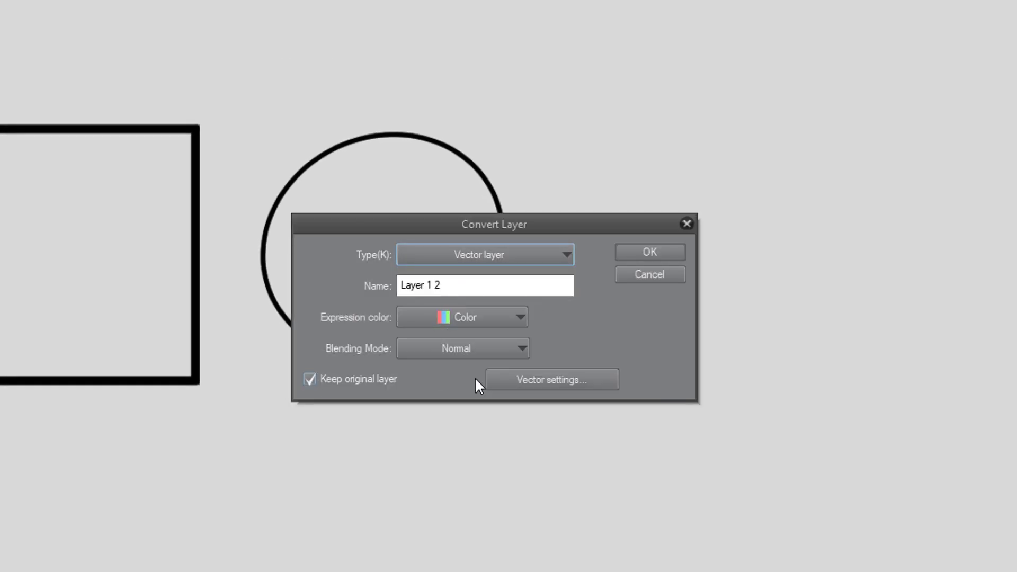
pyautogui.click(528, 377)
pyautogui.click(614, 244)
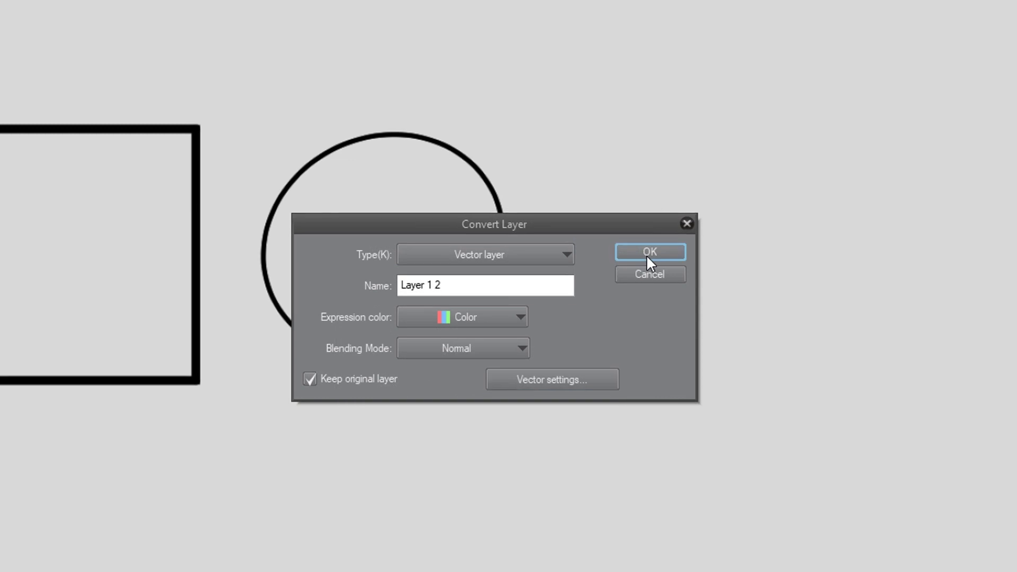
pyautogui.click(648, 254)
# Pull control points on the converted ellipse's upper left and top edges outward to form bumps.
pyautogui.moveTo(533, 151); pyautogui.dragTo(519, 123)
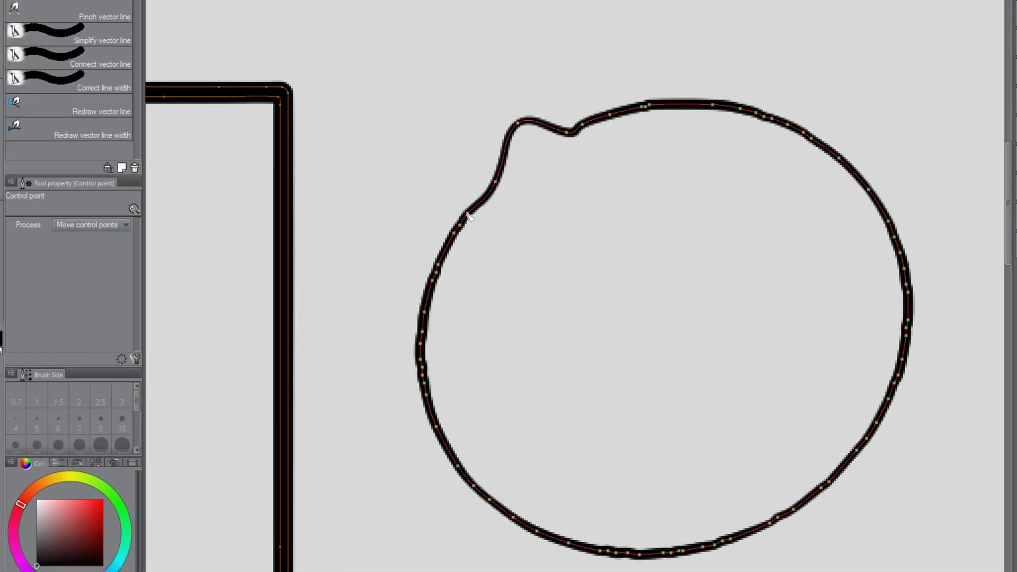
pyautogui.moveTo(468, 214); pyautogui.dragTo(419, 244)
pyautogui.moveTo(712, 105); pyautogui.dragTo(713, 69)
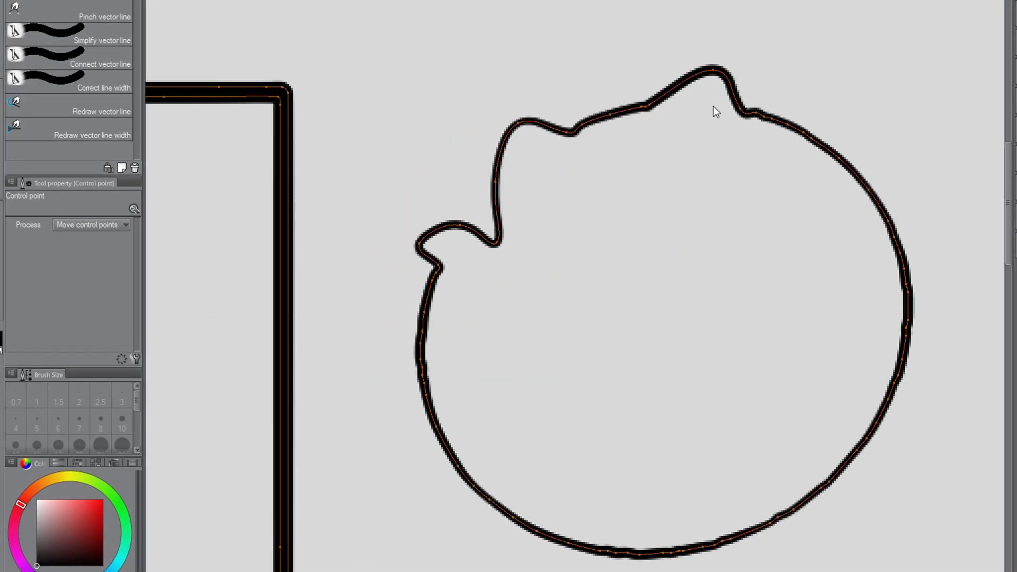
# Simplify the converted ellipse's vector line along its right, bottom and left edges.
pyautogui.click(92, 34)
pyautogui.moveTo(893, 180)
pyautogui.mouseDown()
pyautogui.moveTo(807, 485)
pyautogui.moveTo(787, 511)
pyautogui.mouseUp()
pyautogui.moveTo(627, 530); pyautogui.dragTo(765, 516)
pyautogui.moveTo(420, 358)
pyautogui.mouseDown()
pyautogui.moveTo(422, 428)
pyautogui.moveTo(449, 477)
pyautogui.mouseUp()
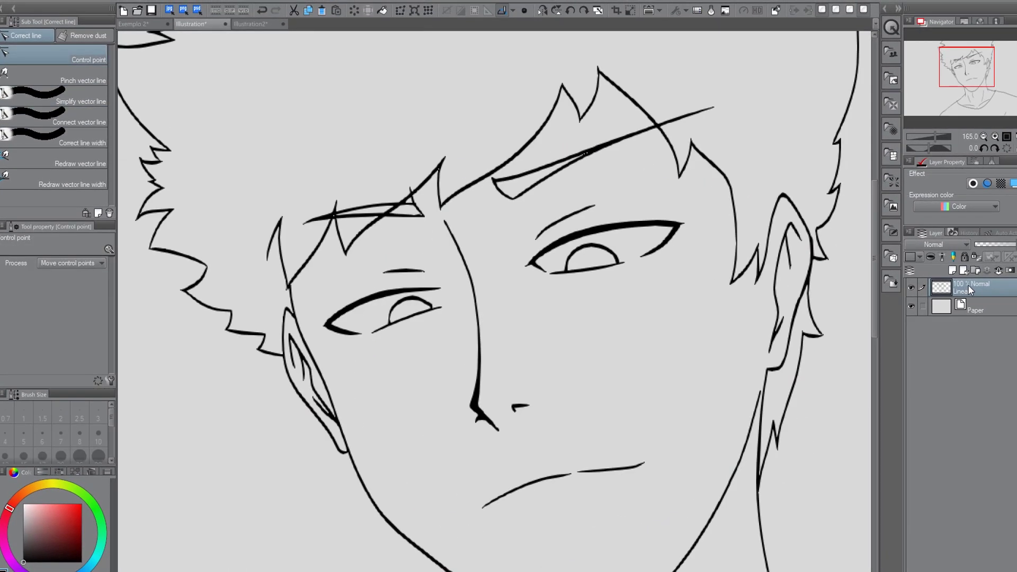
# Convert the Lineart raster layer to a vector layer with 7 px maximum line width, and inspect the converted mouth, jaw and neck lines.
pyautogui.rightClick(968, 286)
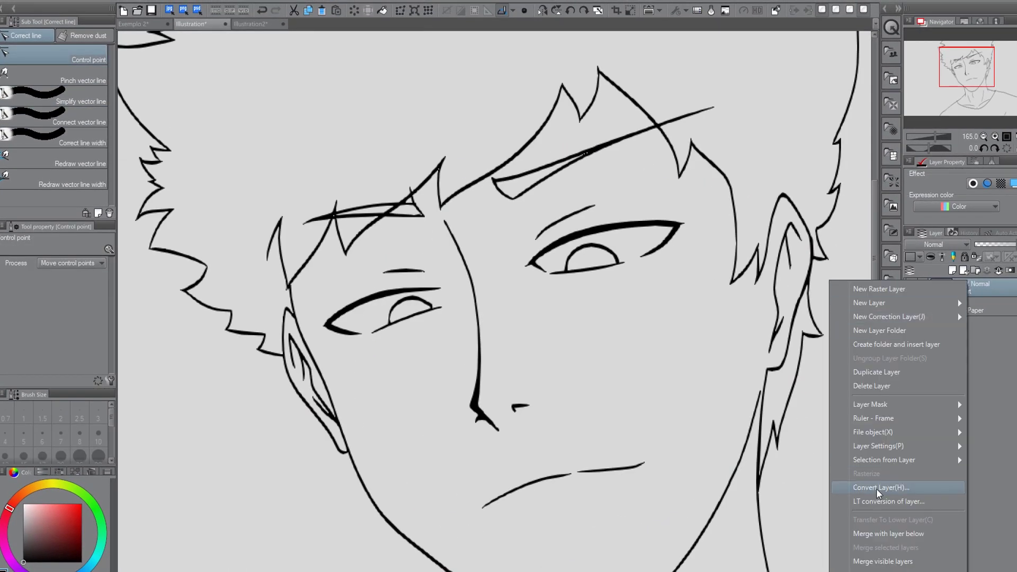
pyautogui.click(880, 491)
pyautogui.click(512, 252)
pyautogui.click(501, 277)
pyautogui.click(529, 333)
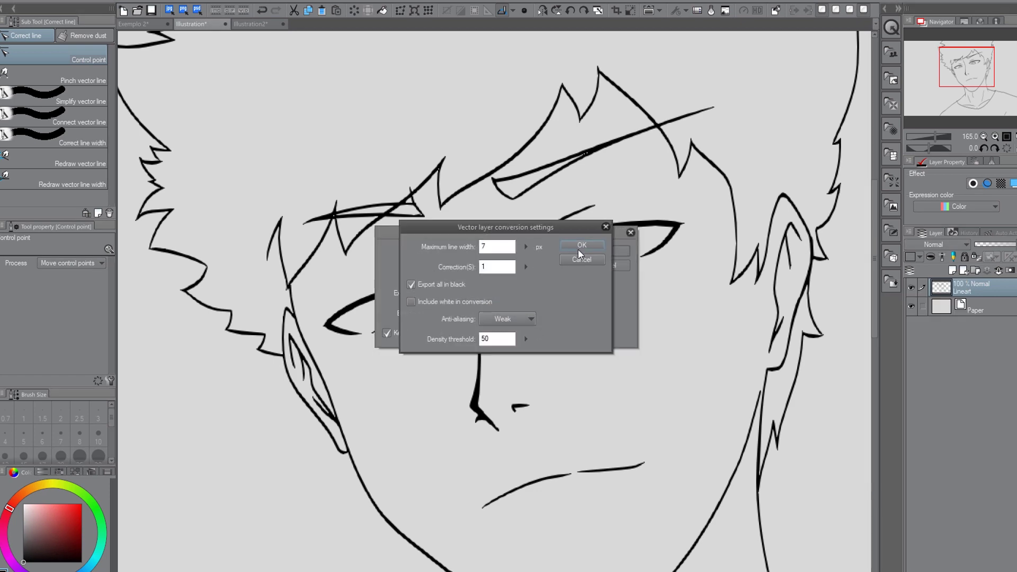
pyautogui.click(579, 247)
pyautogui.click(606, 251)
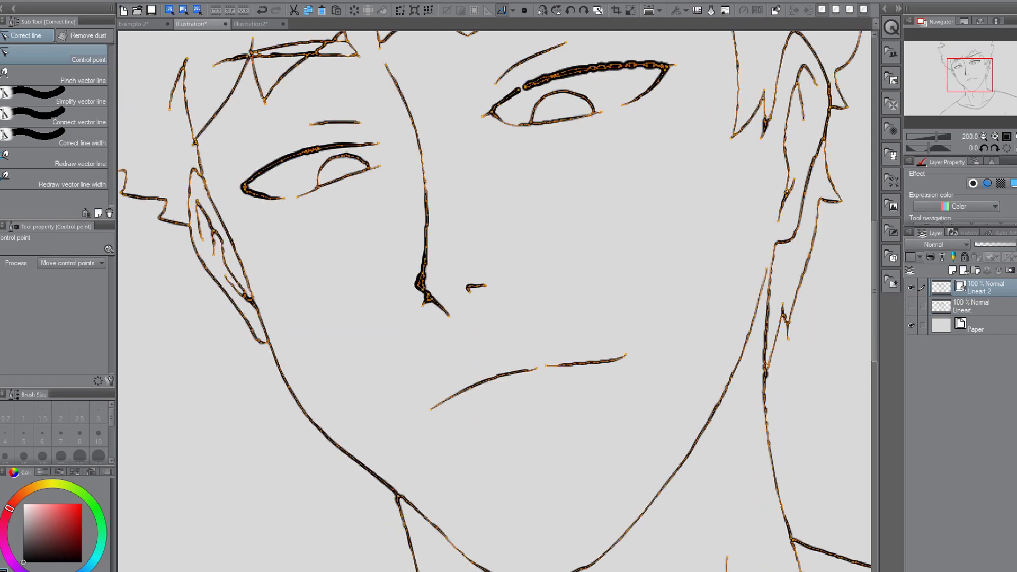
pyautogui.click(820, 10)
pyautogui.scroll(1, 601, 395)
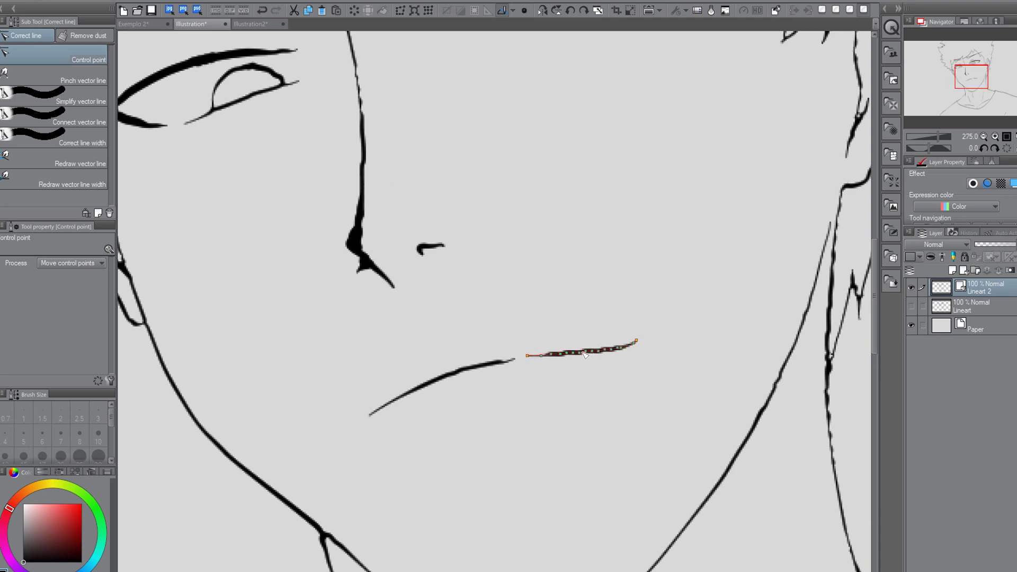
pyautogui.moveTo(644, 448); pyautogui.dragTo(521, 258)
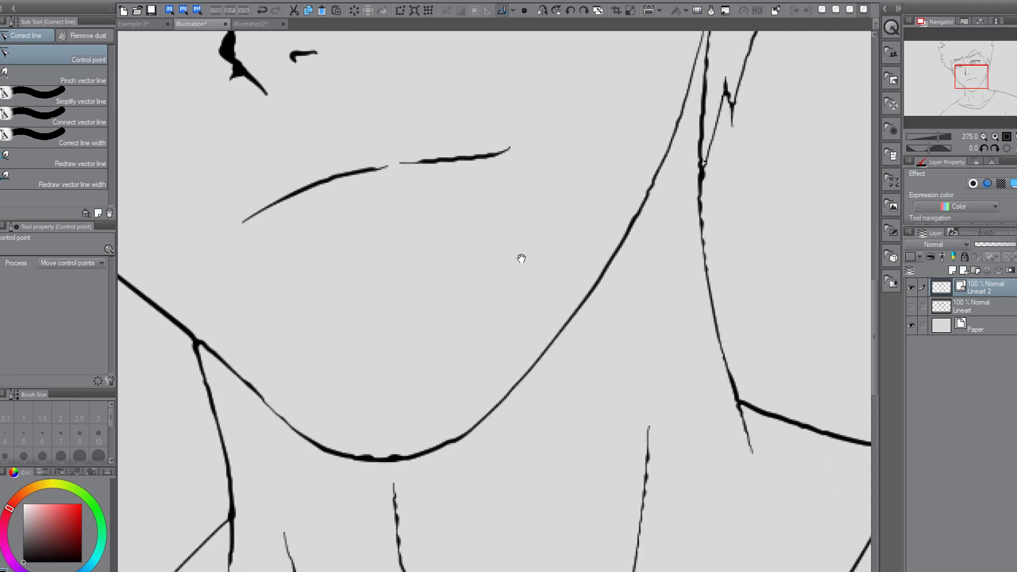
pyautogui.moveTo(540, 439); pyautogui.dragTo(699, 341)
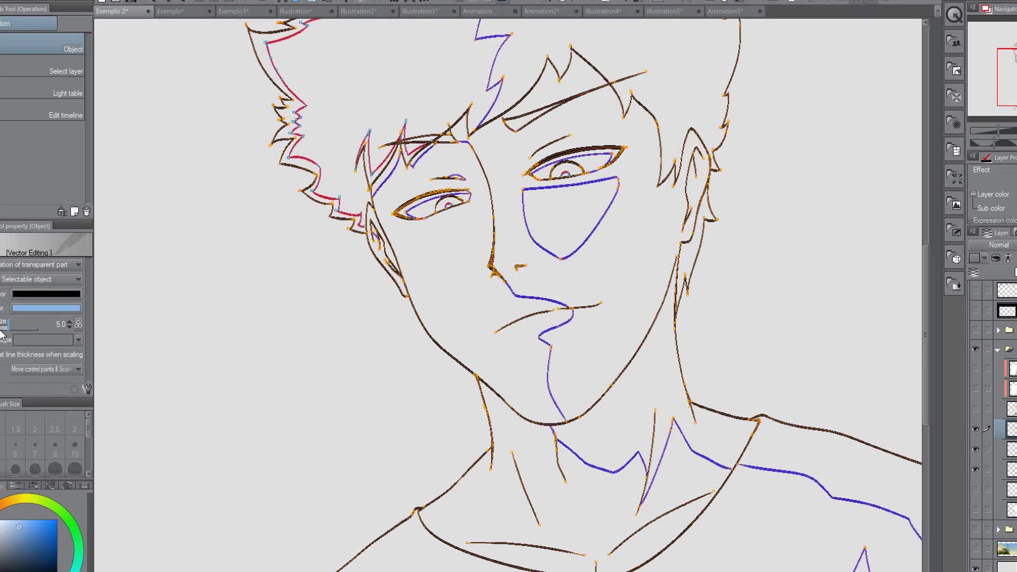
# Try brush sizes 24.5 and 6.4 on the selected lines in the Exemplo 2 drawing, and view the Object tool's transform modes.
pyautogui.moveTo(52, 358)
pyautogui.mouseDown()
pyautogui.moveTo(78, 360)
pyautogui.moveTo(59, 357)
pyautogui.mouseUp()
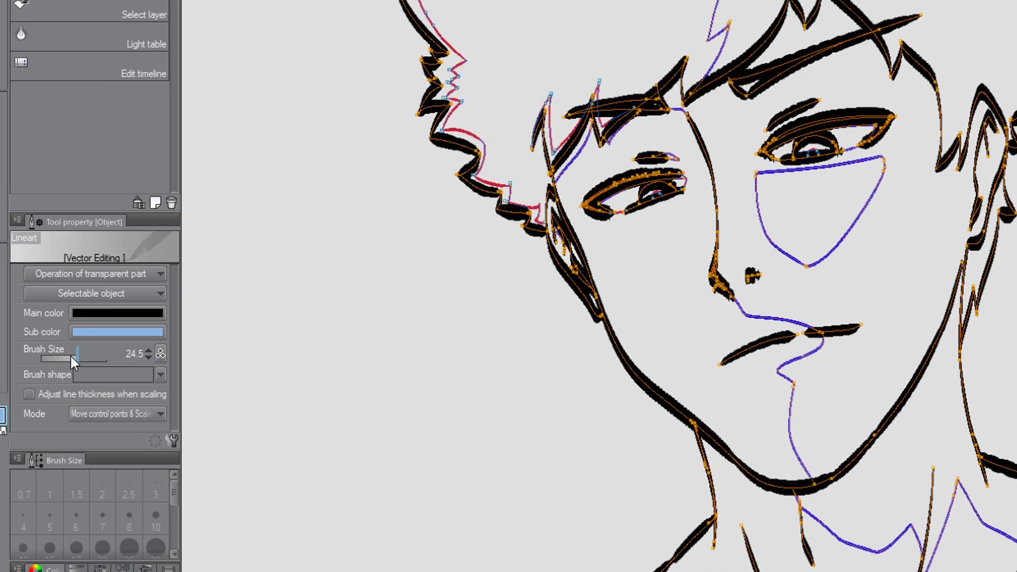
pyautogui.scroll(3, 625, 225)
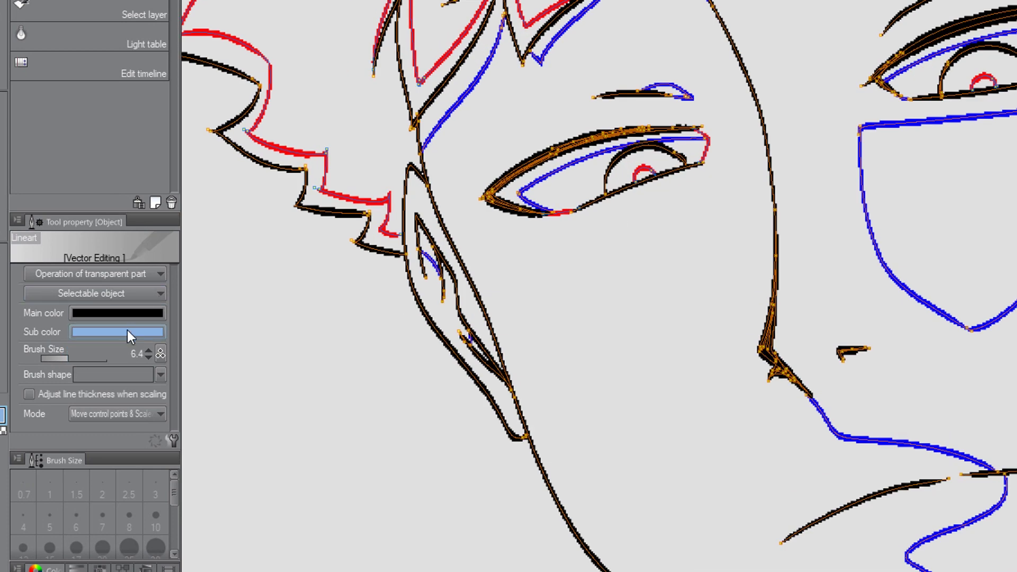
pyautogui.click(136, 414)
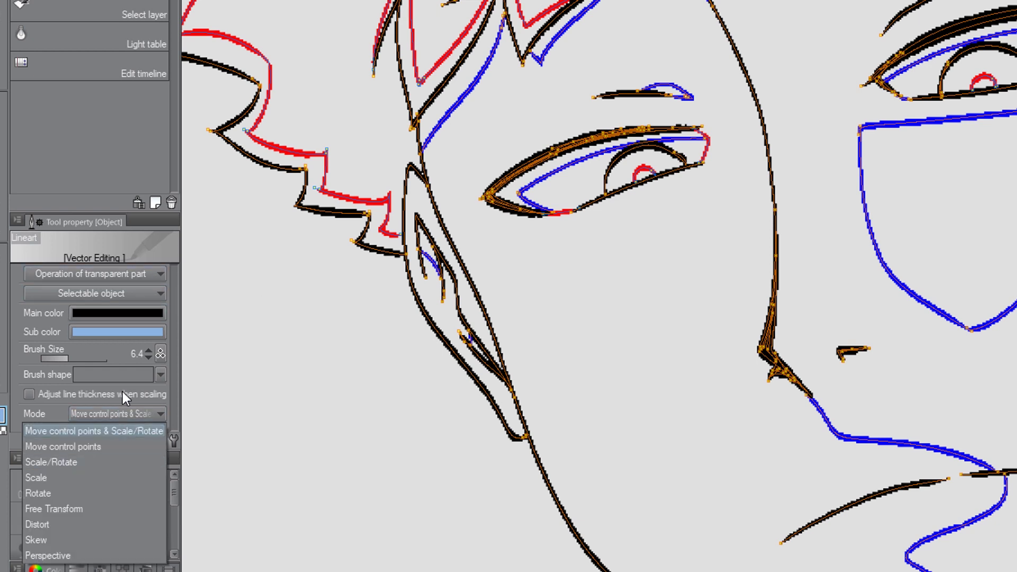
pyautogui.click(172, 446)
# Try the Air brush and Spray brush shapes on the selected Lineart vector lines.
pyautogui.click(160, 374)
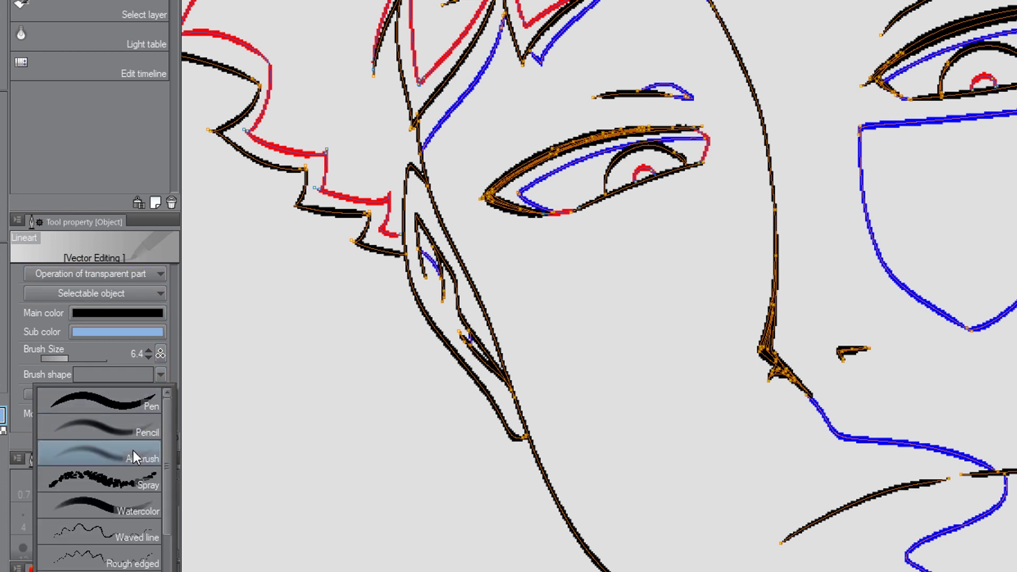
pyautogui.click(132, 450)
pyautogui.click(132, 413)
pyautogui.click(154, 374)
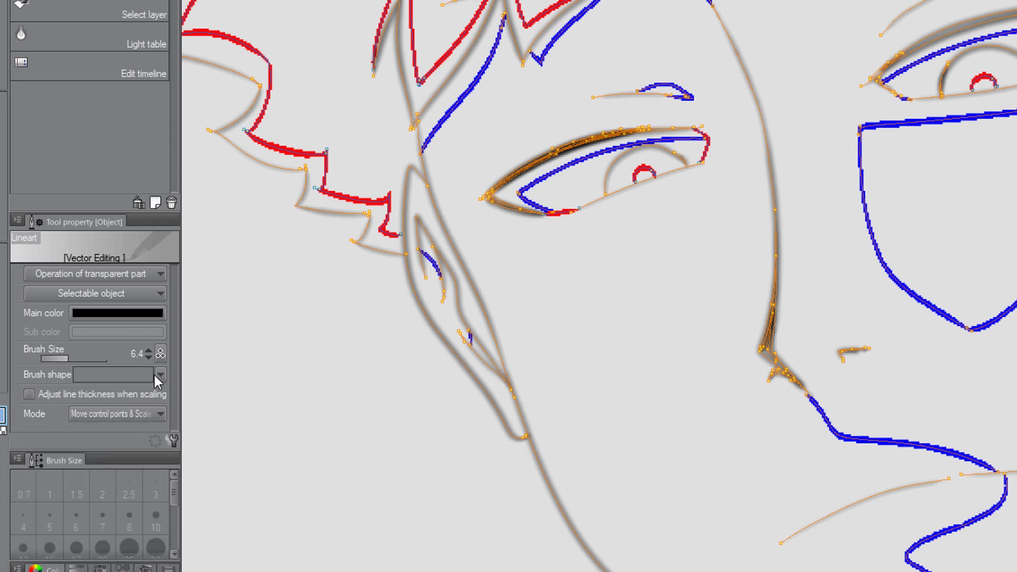
pyautogui.click(154, 375)
pyautogui.click(131, 479)
# Set the selected Lineart vector lines' brush shape to Pen and their brush size to 7.0.
pyautogui.click(160, 374)
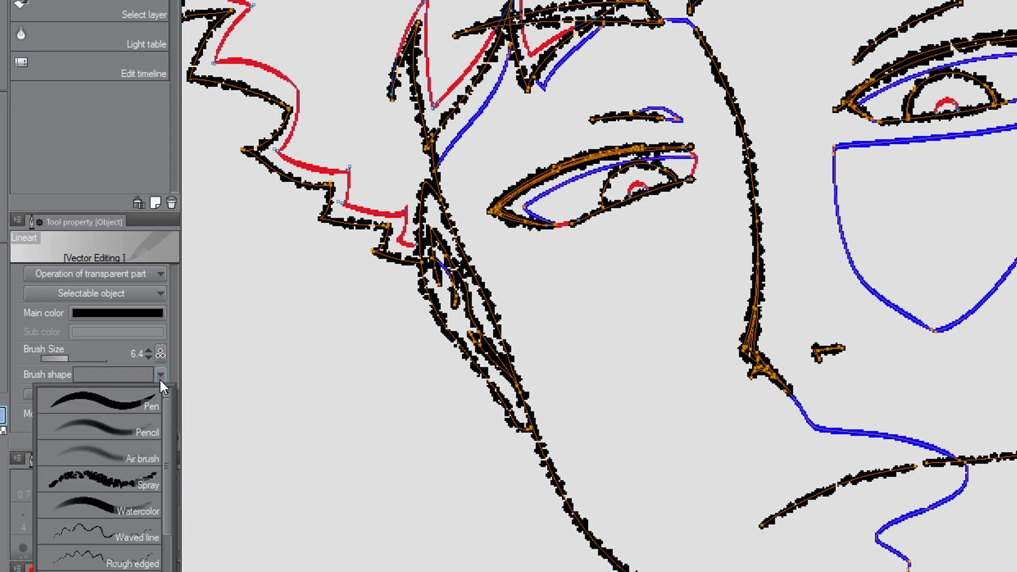
pyautogui.click(135, 406)
pyautogui.click(149, 356)
pyautogui.click(149, 356)
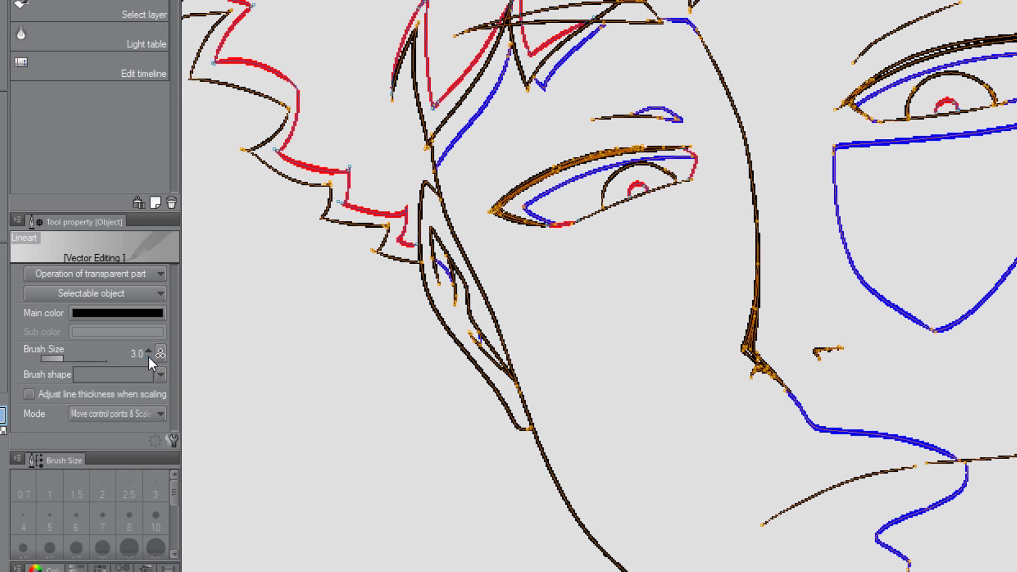
pyautogui.click(149, 355)
pyautogui.click(149, 355)
pyautogui.click(148, 351)
pyautogui.scroll(-1, 517, 293)
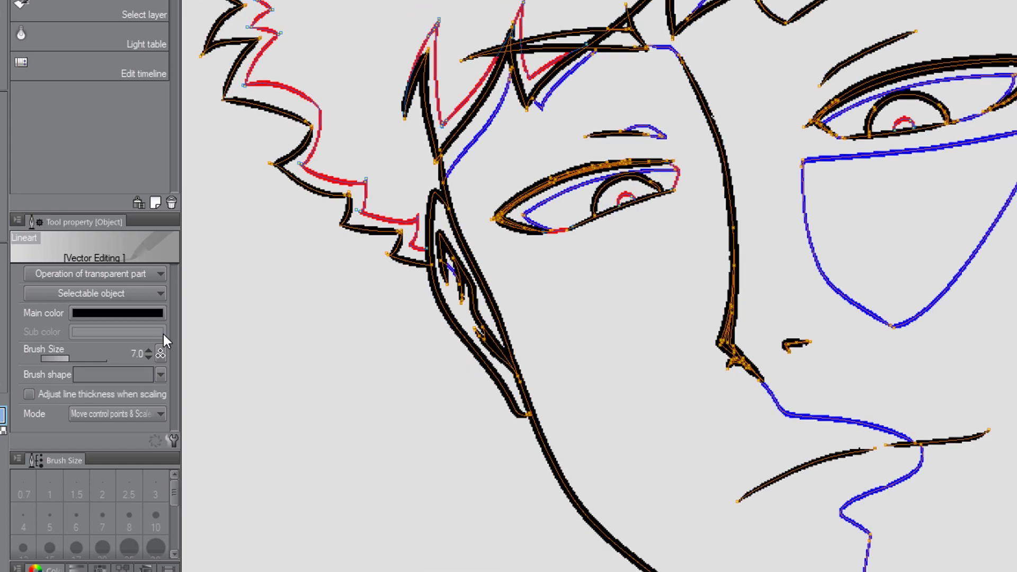